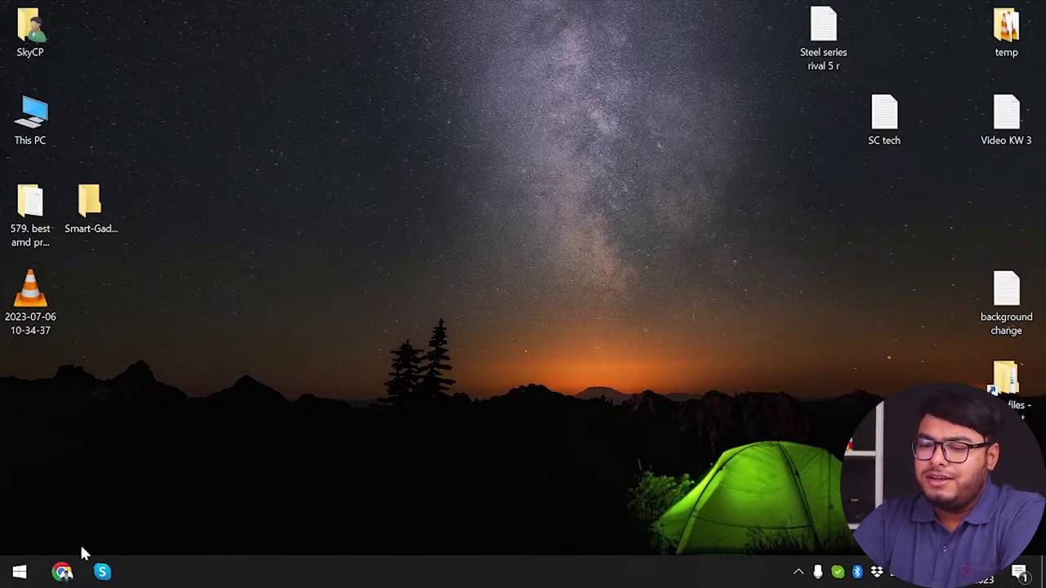
# Open Chrome, search for "keyword tool dominator" and open the Keyword Tool Dominator website.
pyautogui.click(64, 572)
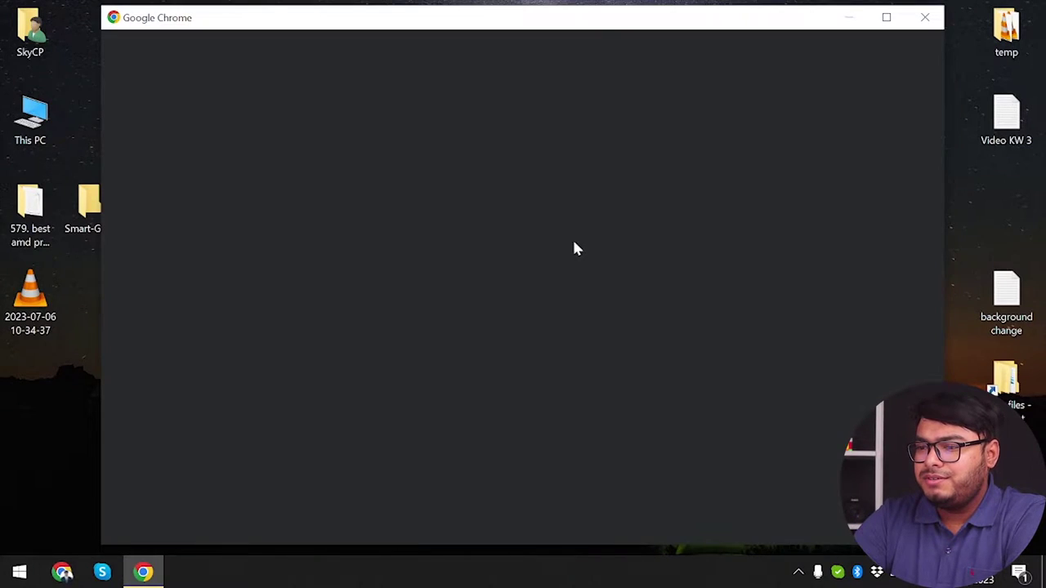
pyautogui.write('k')
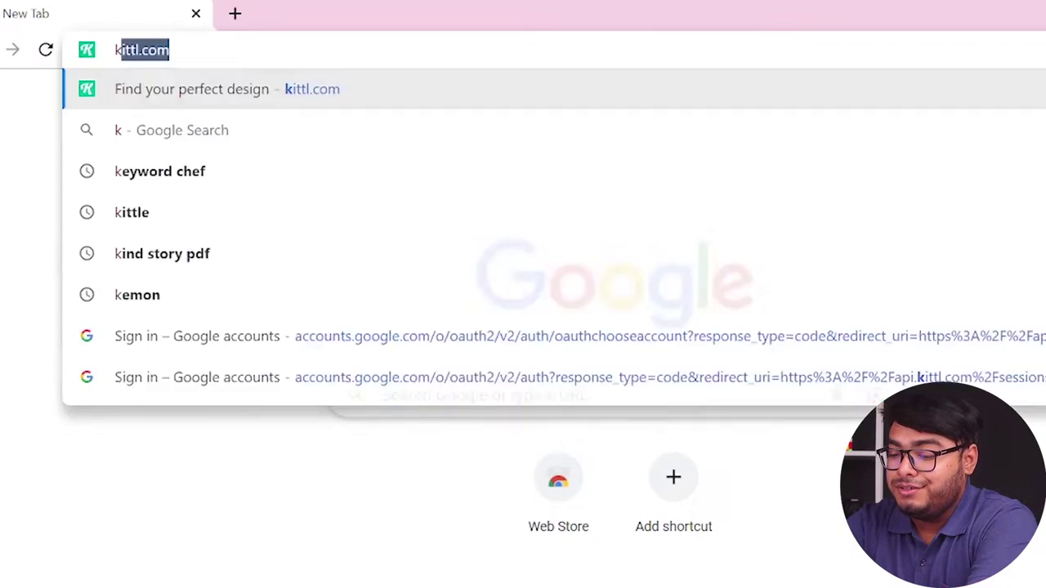
pyautogui.write('eyword t')
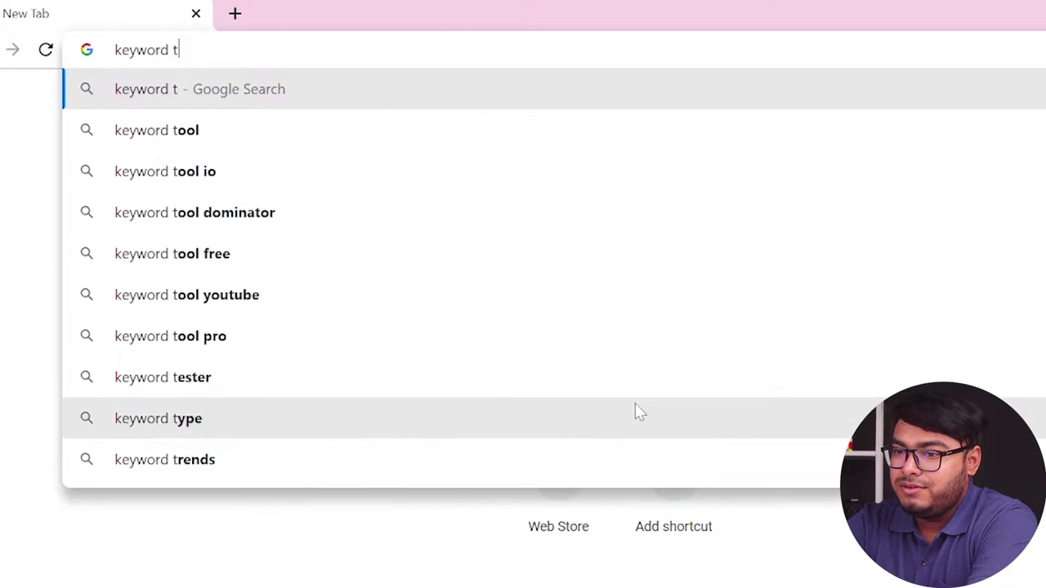
pyautogui.write('ool do')
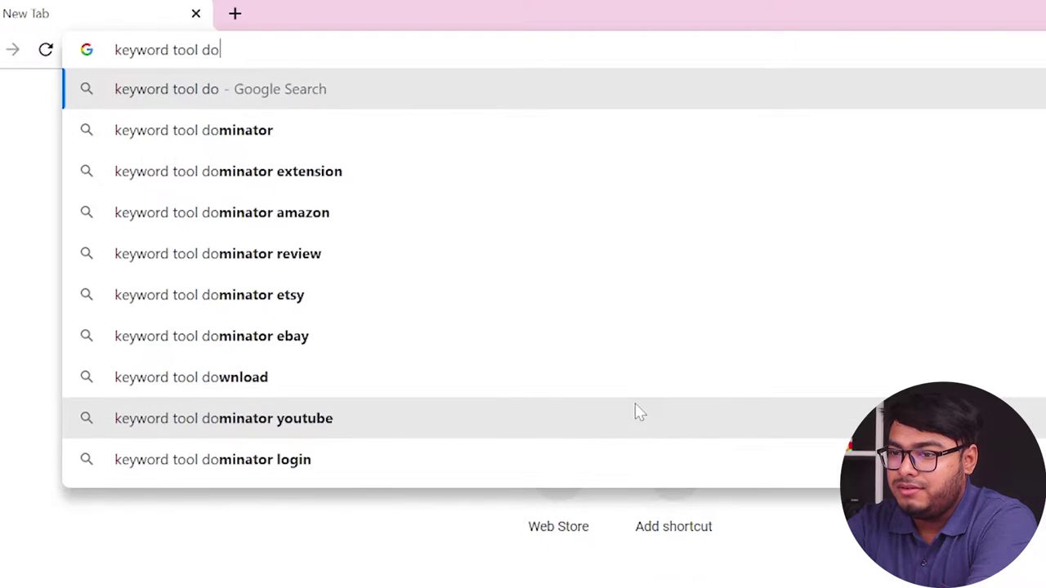
pyautogui.press('Down')
pyautogui.press('Return')
pyautogui.click(242, 270)
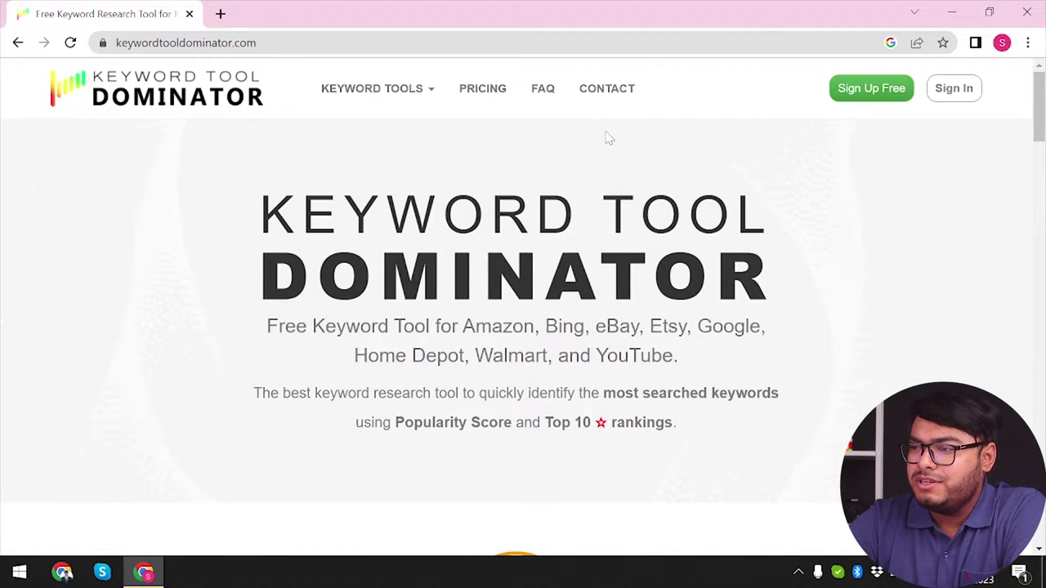
# Sign up for a free account with a user name, password and e-mail address, and save the login in the browser.
pyautogui.click(871, 98)
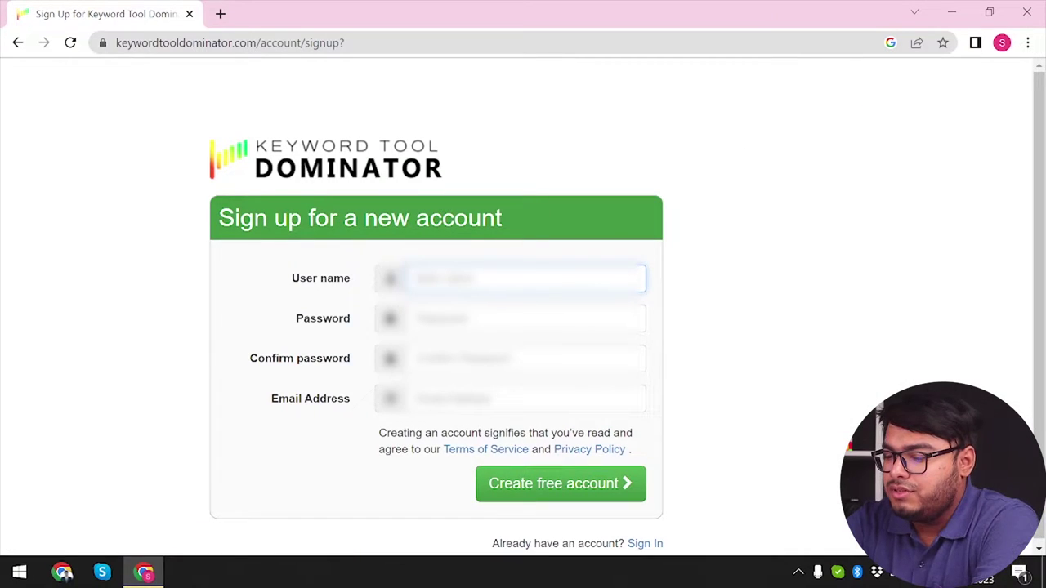
pyautogui.write('sah')
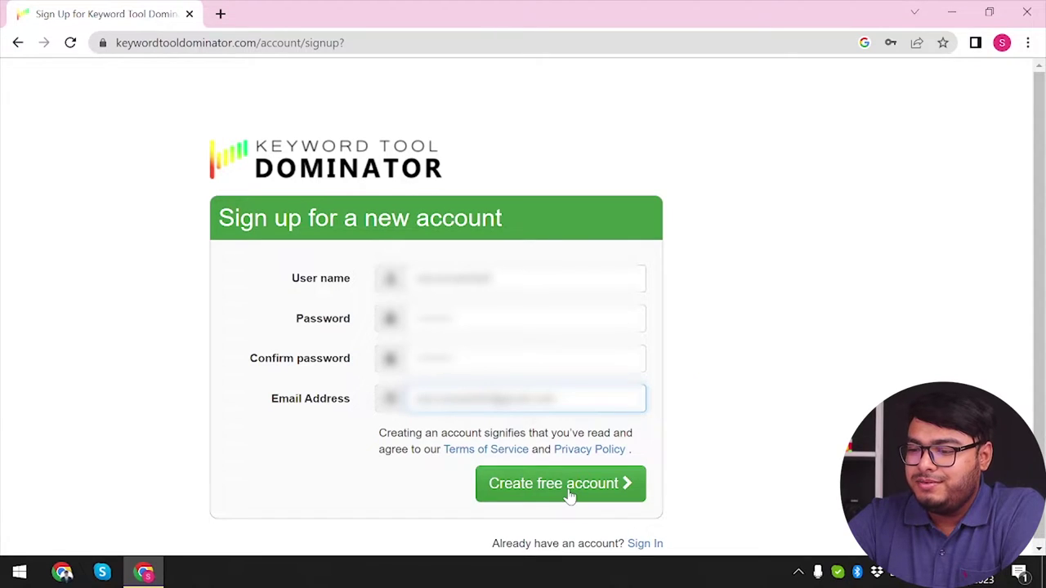
pyautogui.click(570, 491)
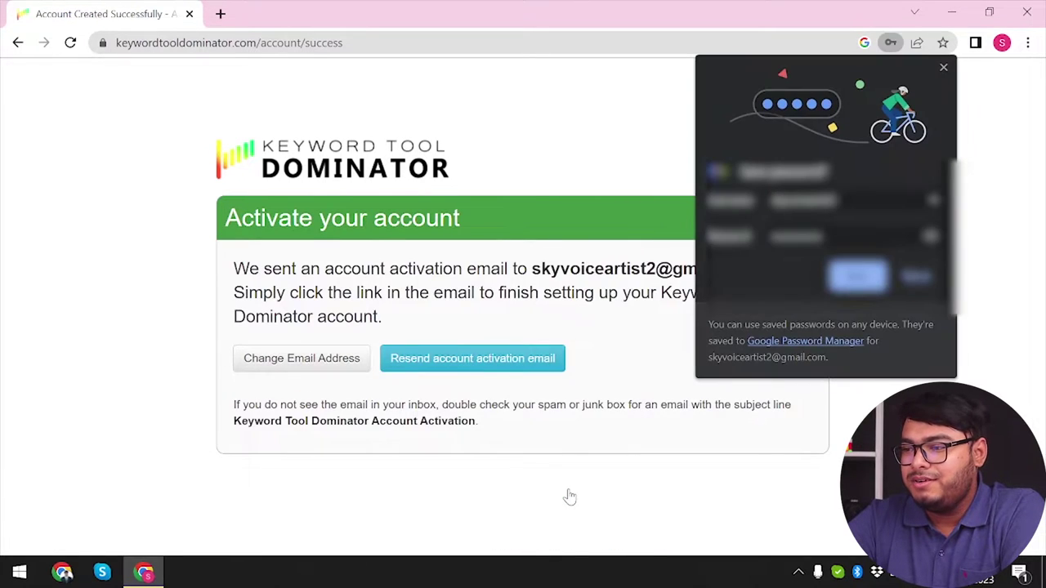
pyautogui.click(856, 276)
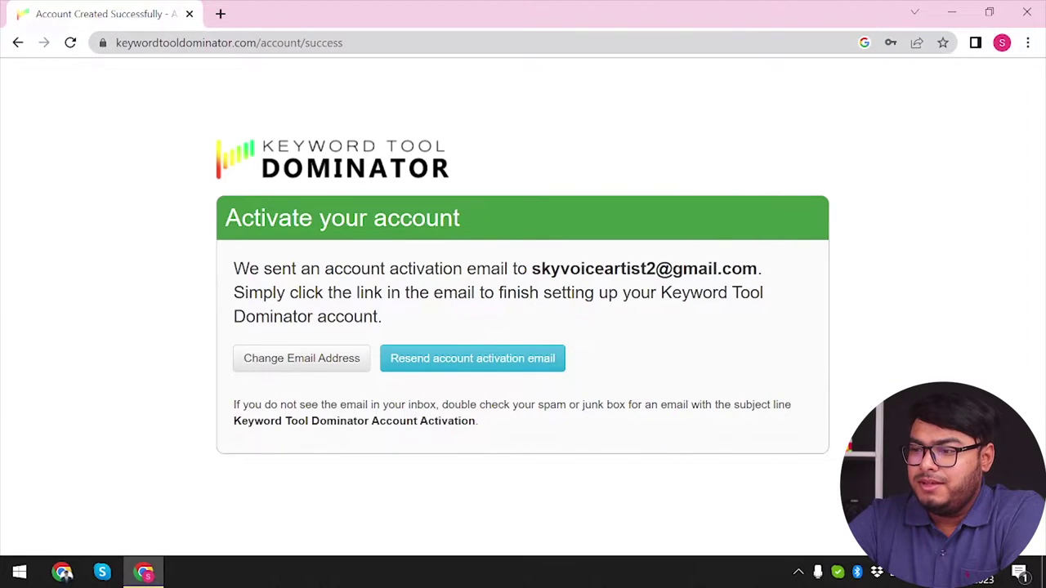
# Go to Gmail, open the Keyword Tool Dominator Account Activation message and follow its activation link.
pyautogui.click(320, 41)
pyautogui.write('g')
pyautogui.press('Return')
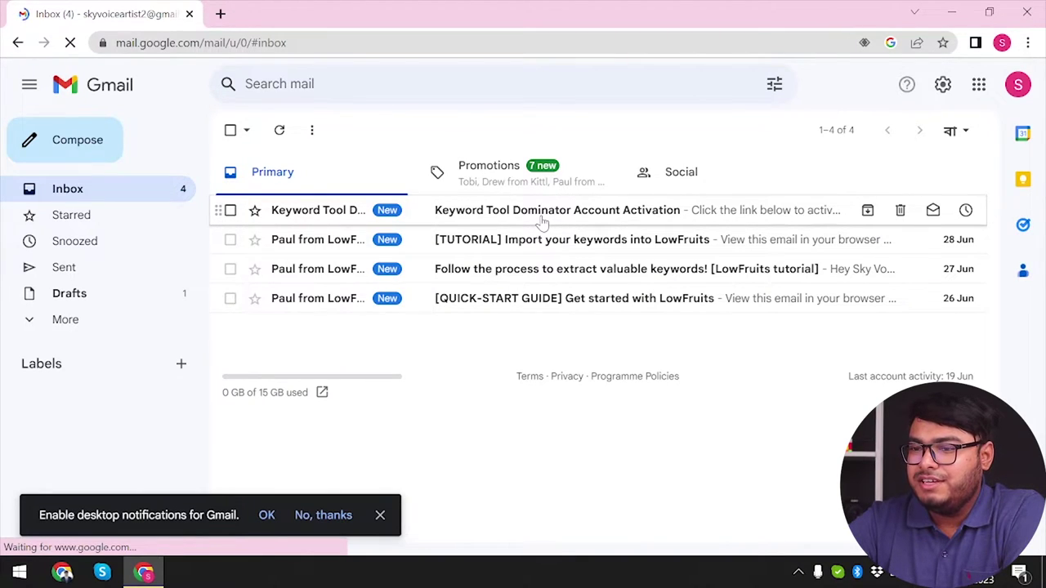
pyautogui.click(542, 219)
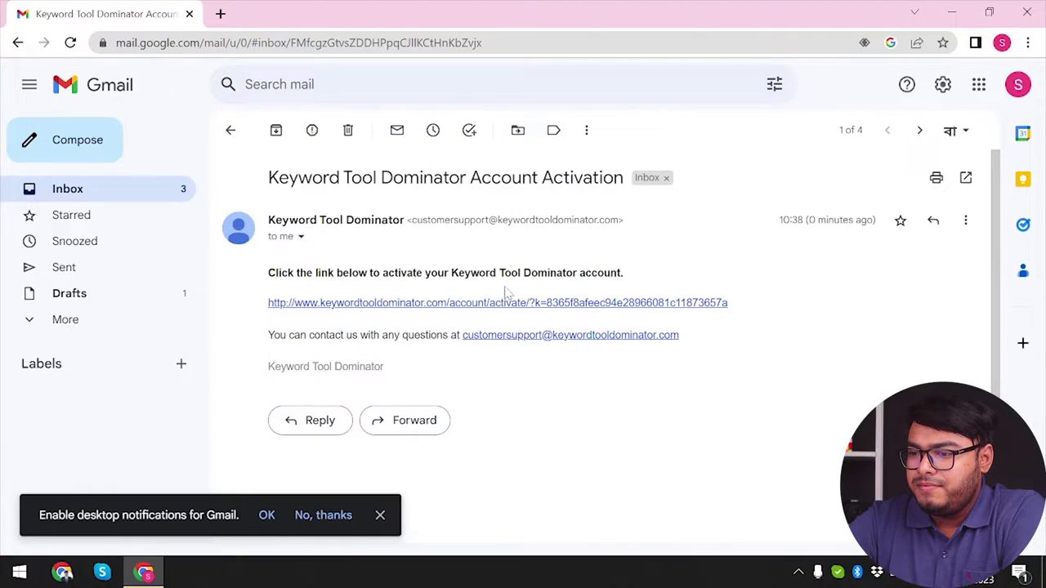
pyautogui.click(535, 303)
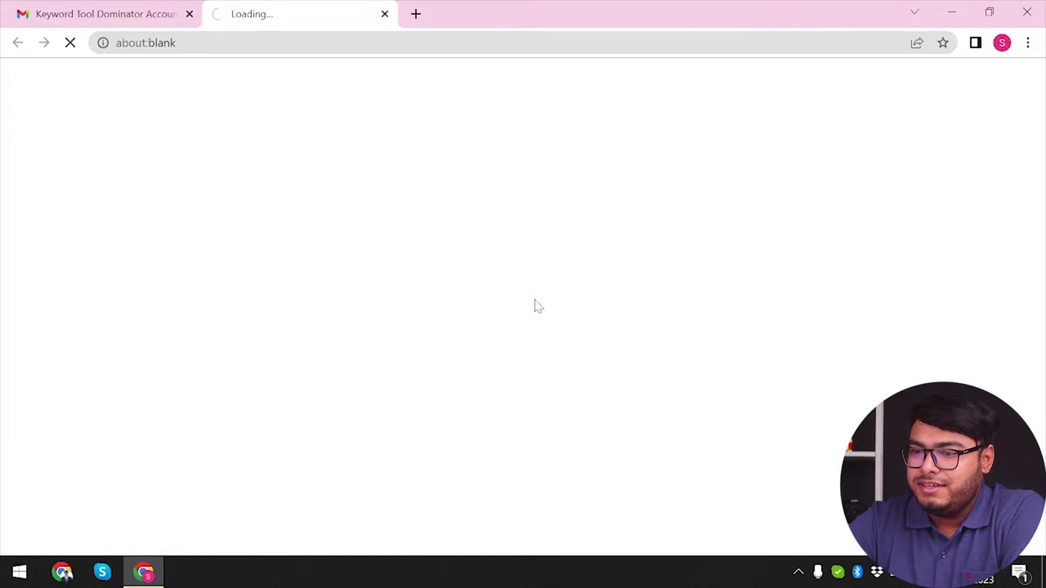
# Sign in to the activated account with its user name and password, and close the activation e-mail's browser tab.
pyautogui.click(553, 321)
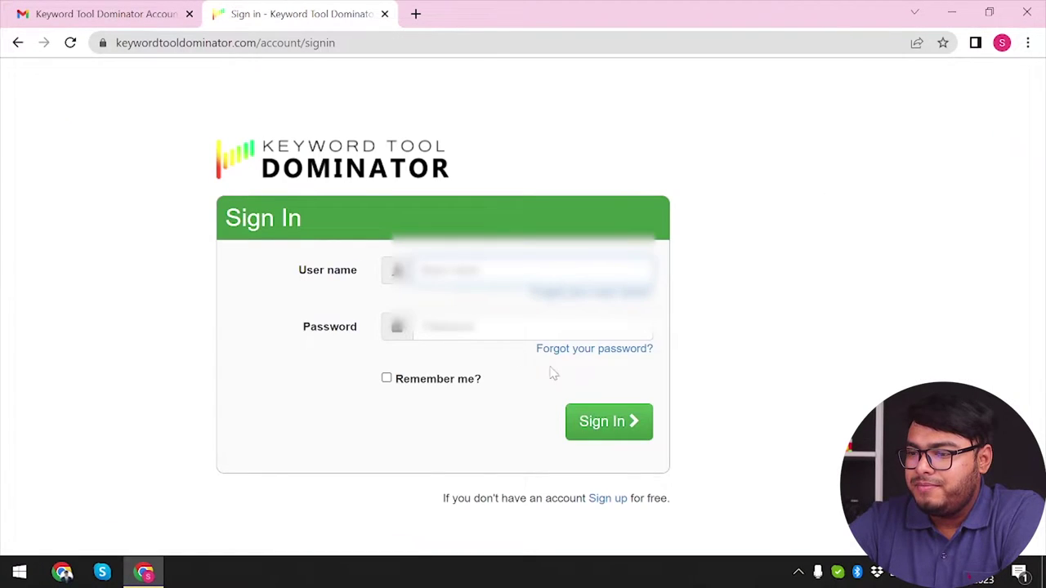
pyautogui.click(617, 425)
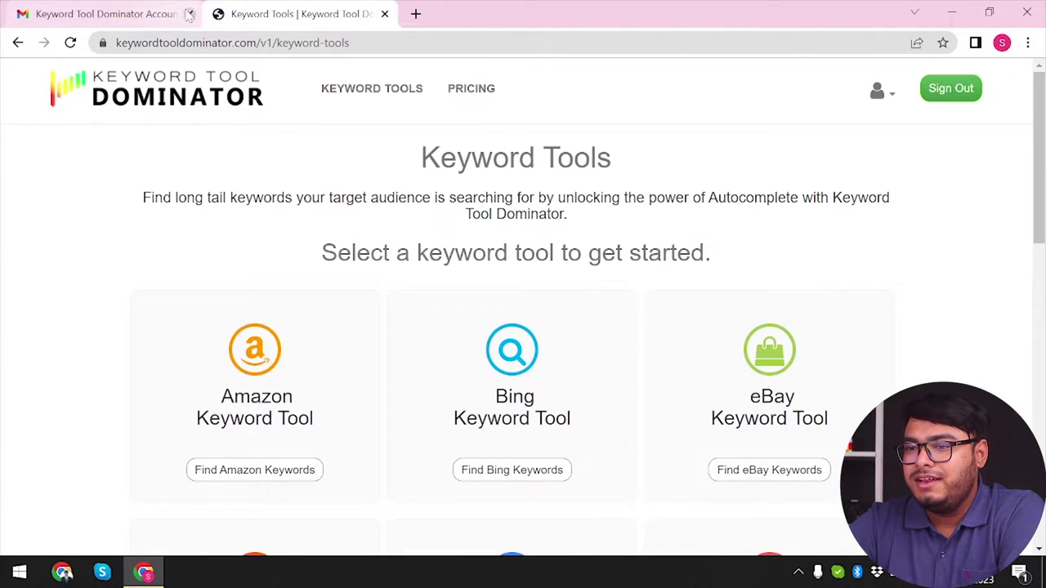
pyautogui.click(189, 14)
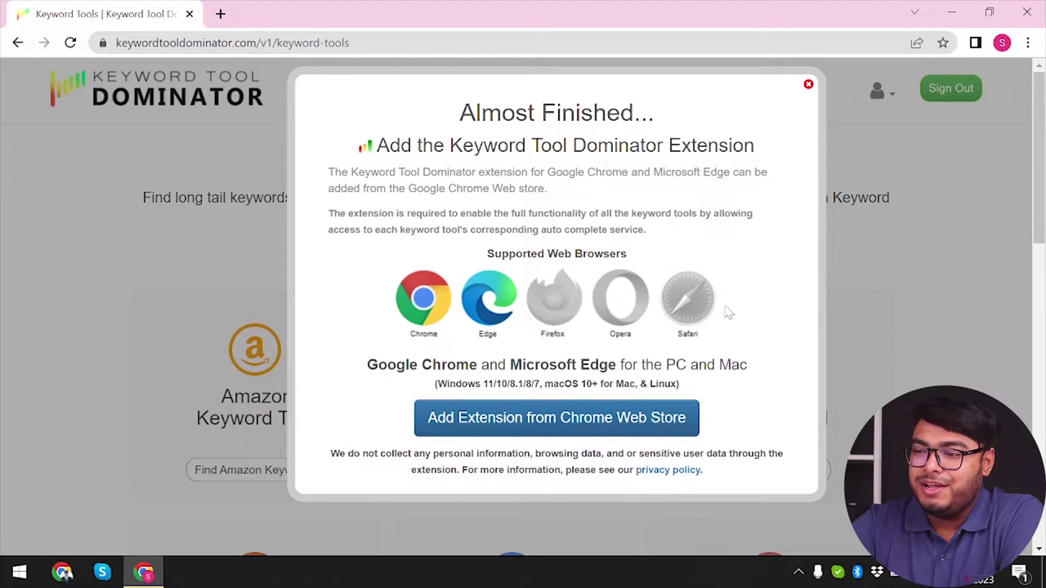
# Dismiss the extension prompt and open the Google Keyword Tool from the list of keyword tools.
pyautogui.click(808, 85)
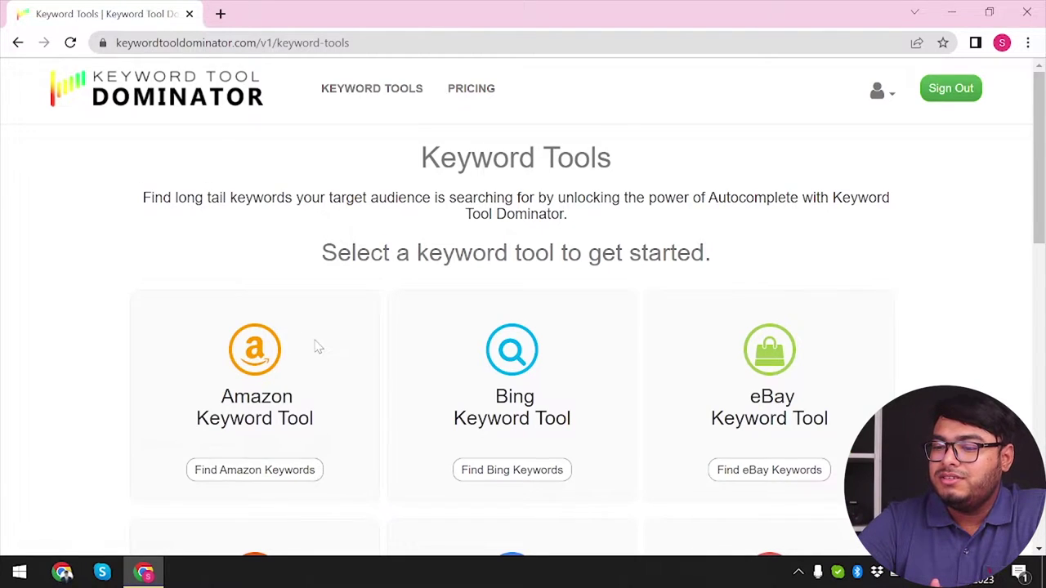
pyautogui.scroll(-2, 319, 347)
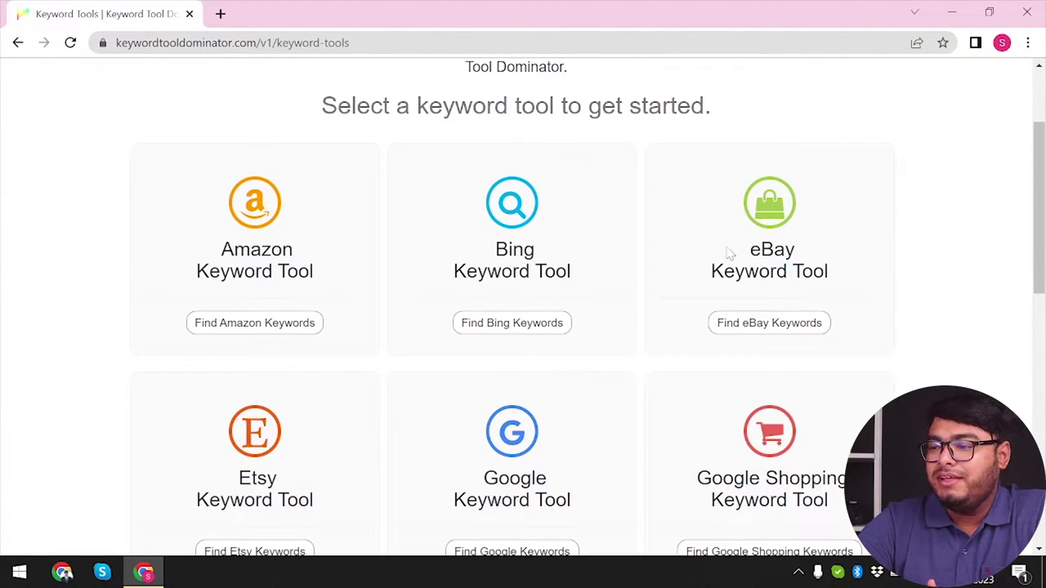
pyautogui.scroll(-3, 287, 443)
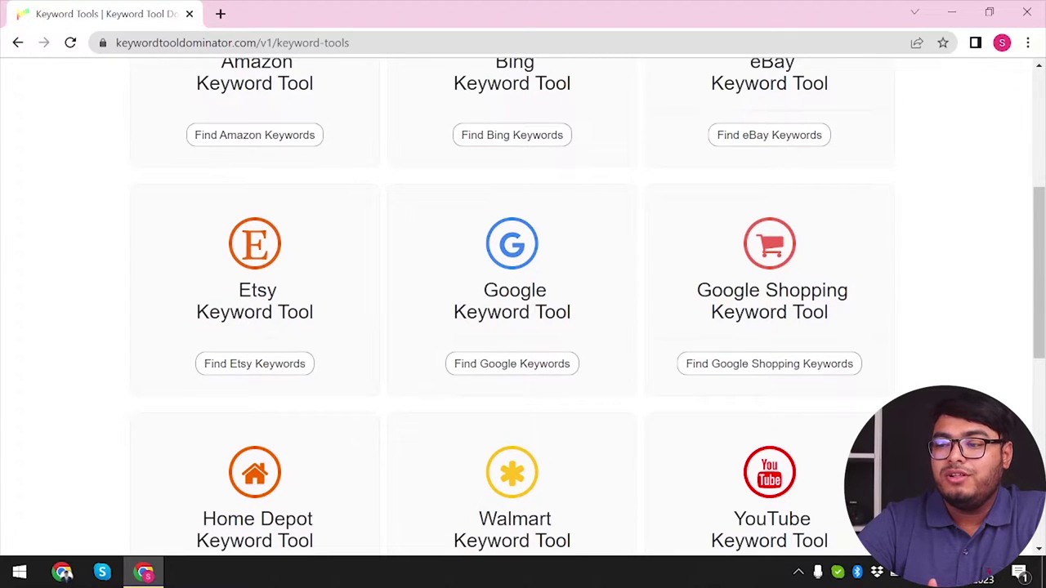
pyautogui.scroll(-2, 301, 483)
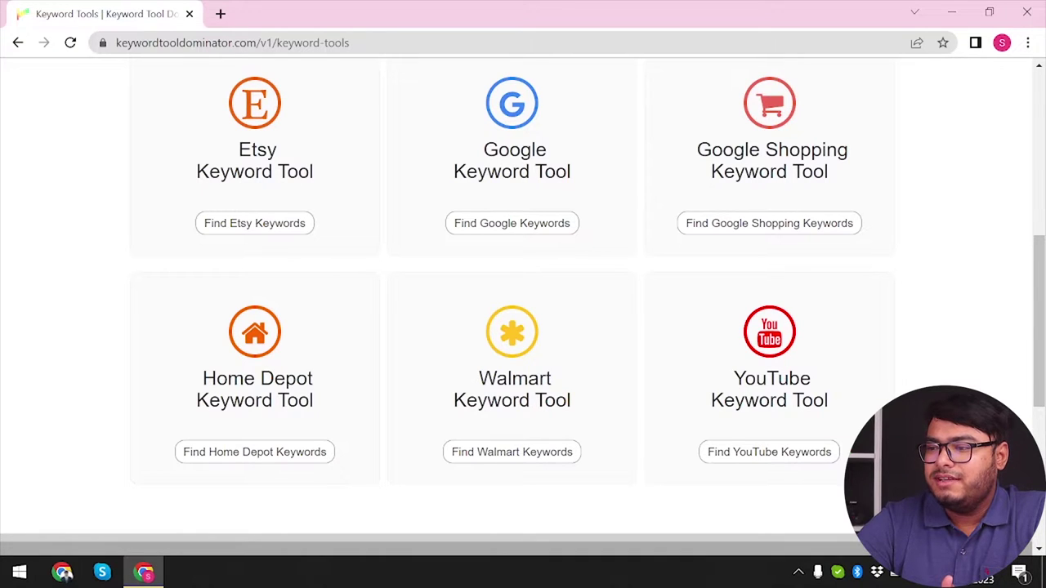
pyautogui.scroll(6, 634, 312)
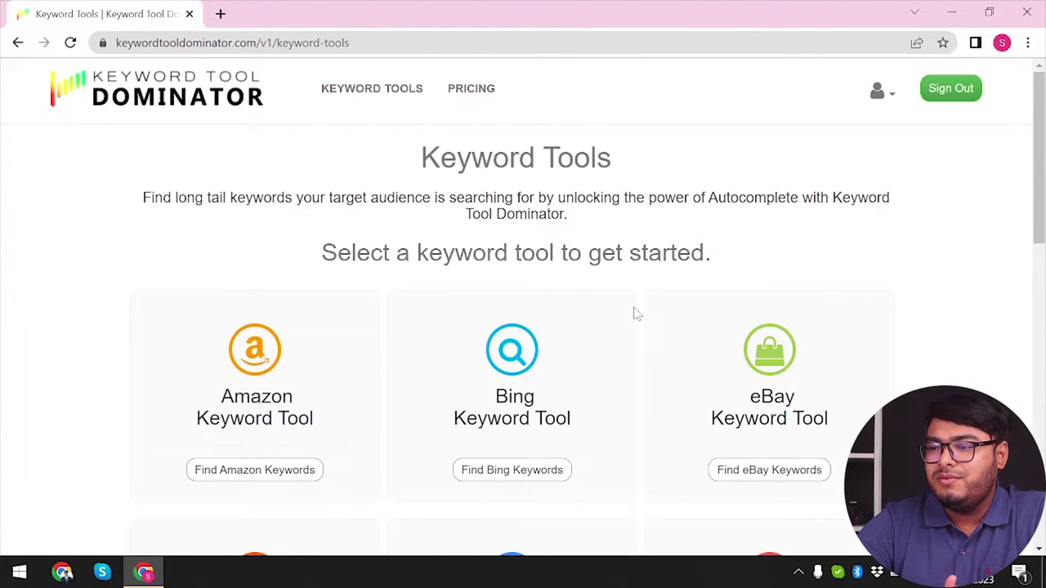
pyautogui.scroll(-8, 636, 313)
pyautogui.scroll(1, 541, 199)
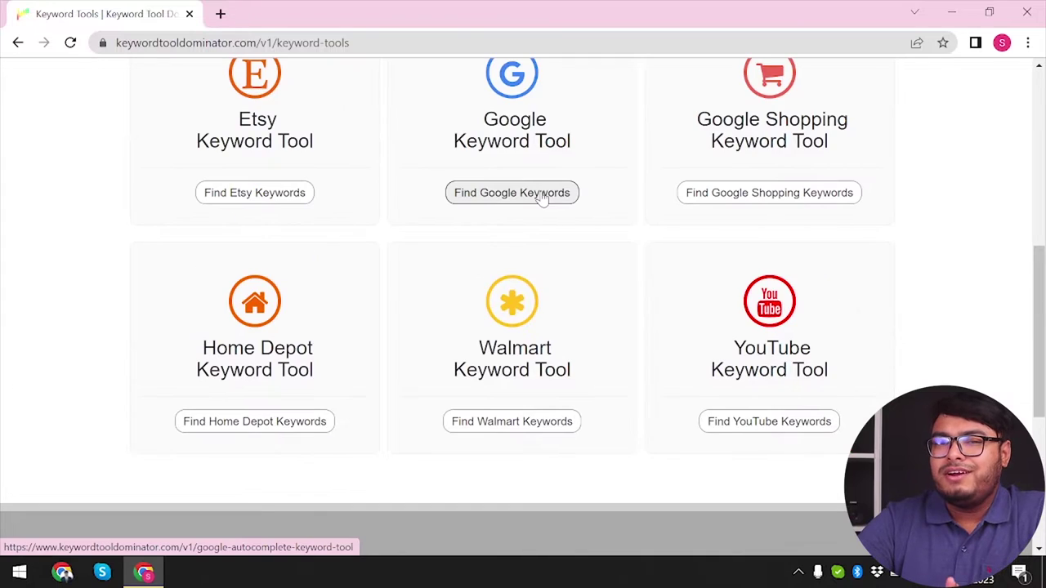
pyautogui.click(541, 198)
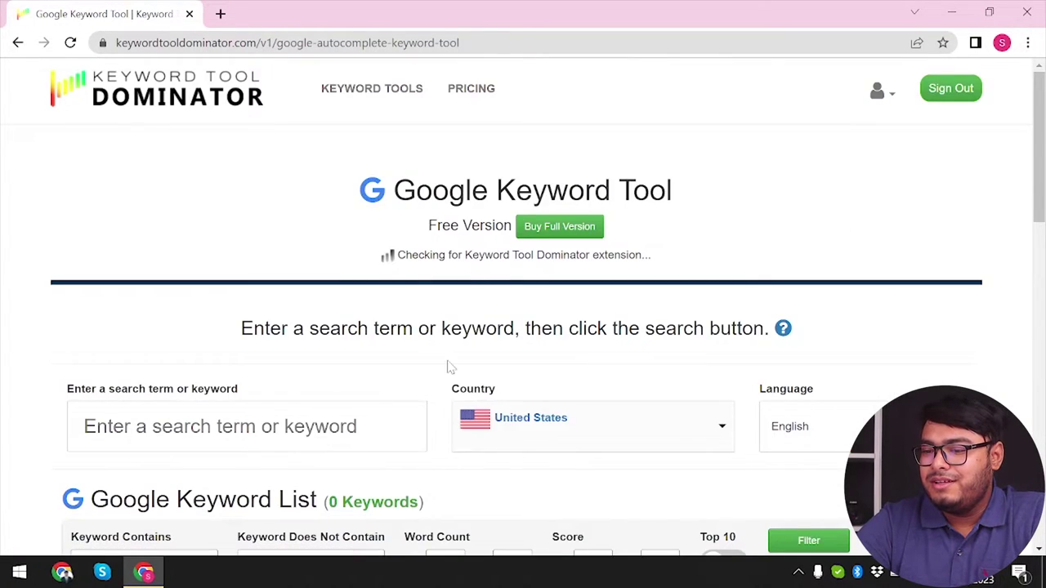
# Try to search for Google keywords on "iphone 13 pro max screen repair" and dismiss the resulting notice.
pyautogui.scroll(-3, 448, 366)
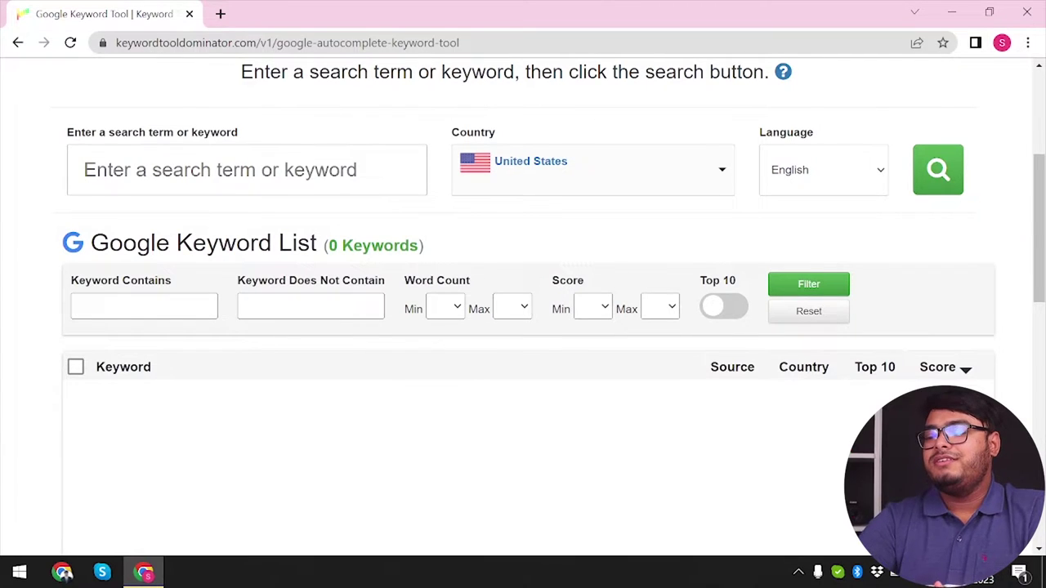
pyautogui.write('ip')
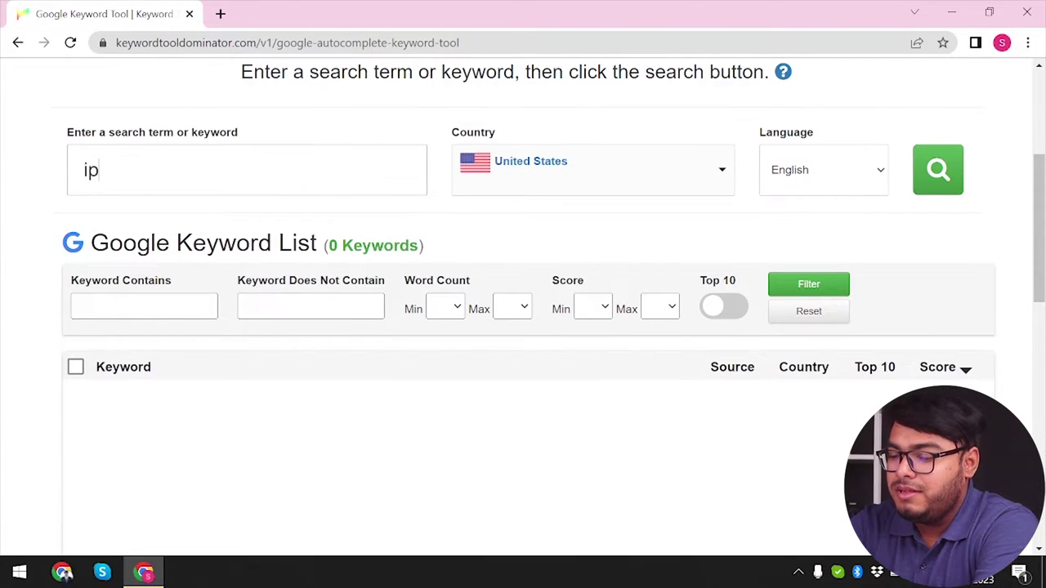
pyautogui.write('hone 13')
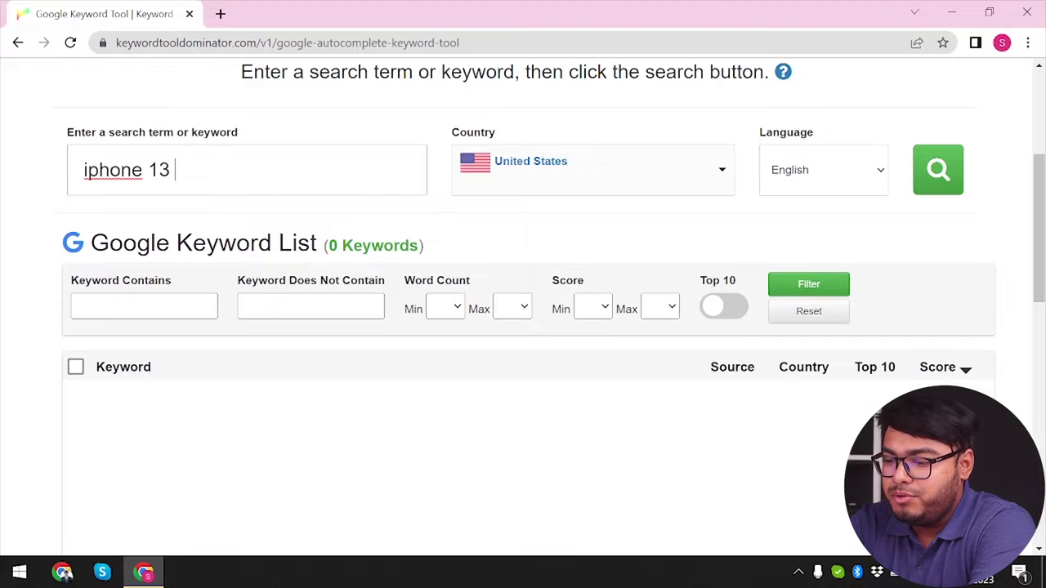
pyautogui.write(' pro max screen repair')
pyautogui.press('Return')
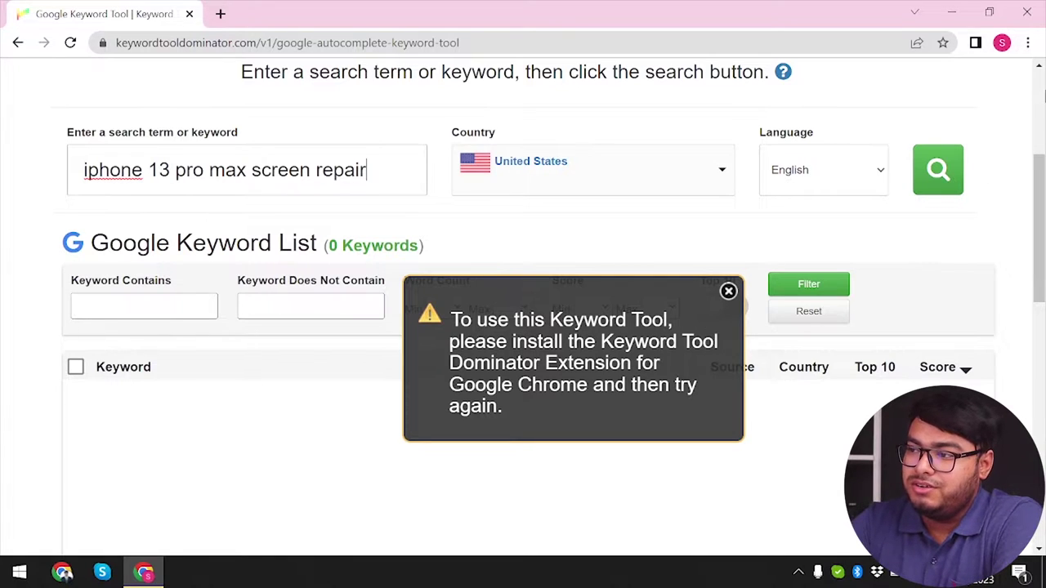
pyautogui.click(730, 292)
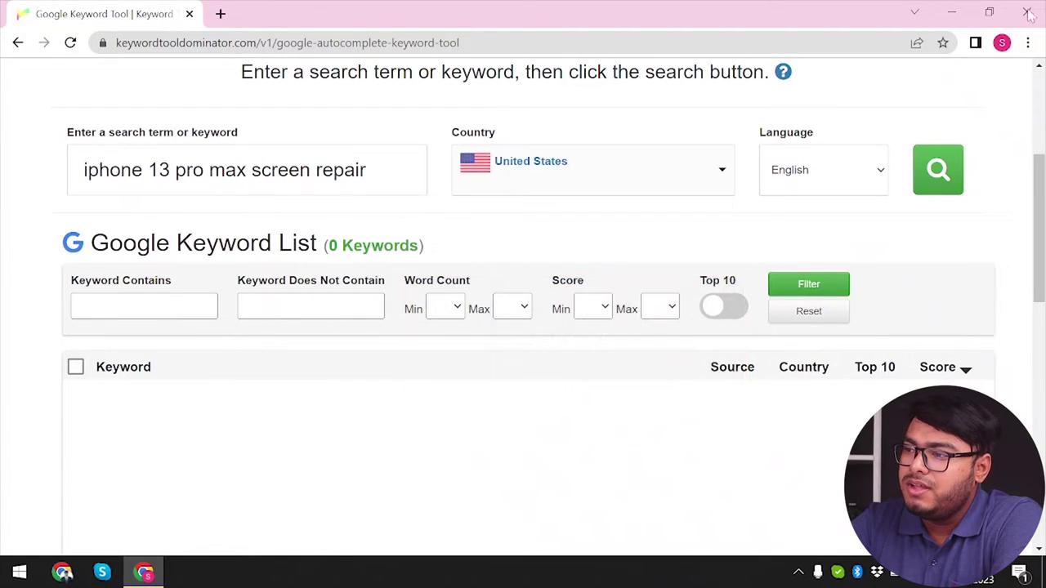
# Open Chrome's settings and go from there to the page for managing extensions.
pyautogui.click(1002, 43)
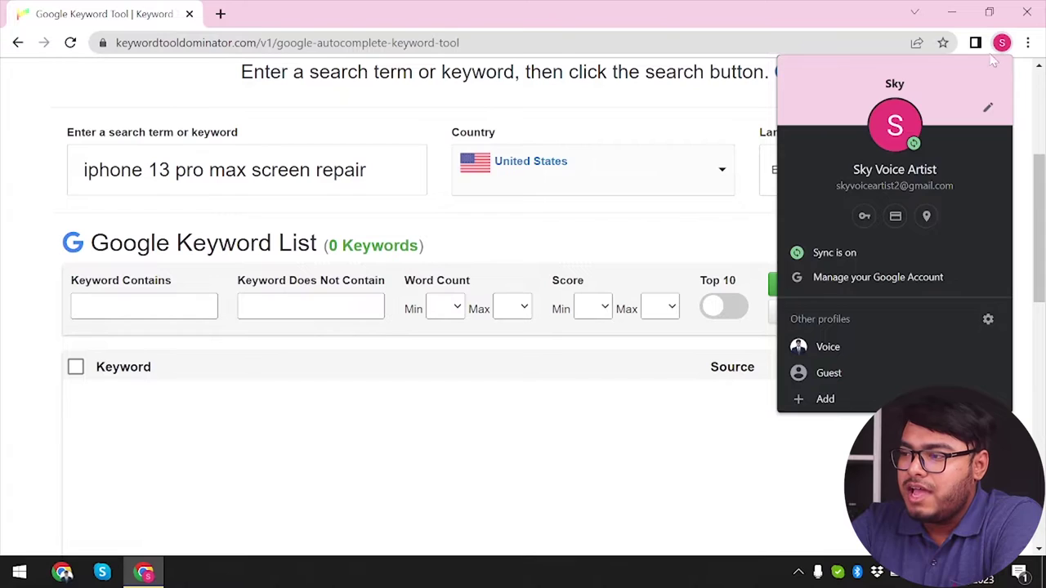
pyautogui.click(1028, 42)
pyautogui.click(1028, 42)
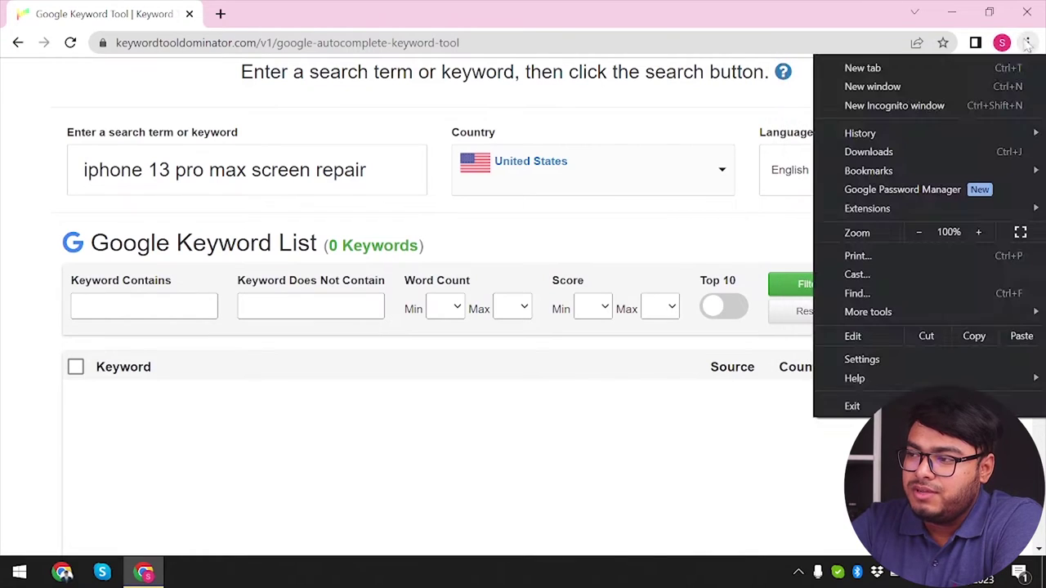
pyautogui.click(880, 358)
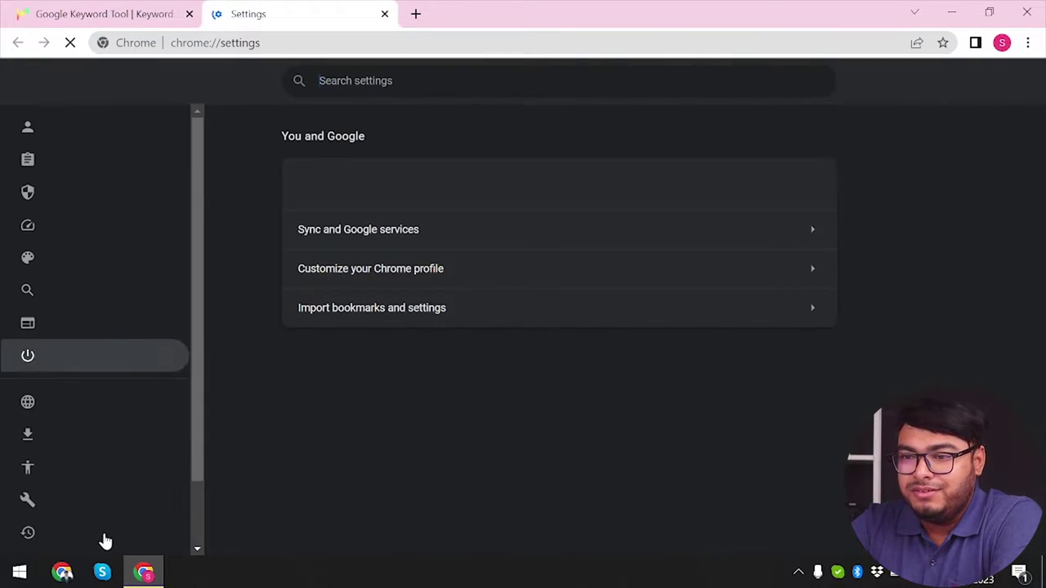
pyautogui.scroll(-1, 151, 433)
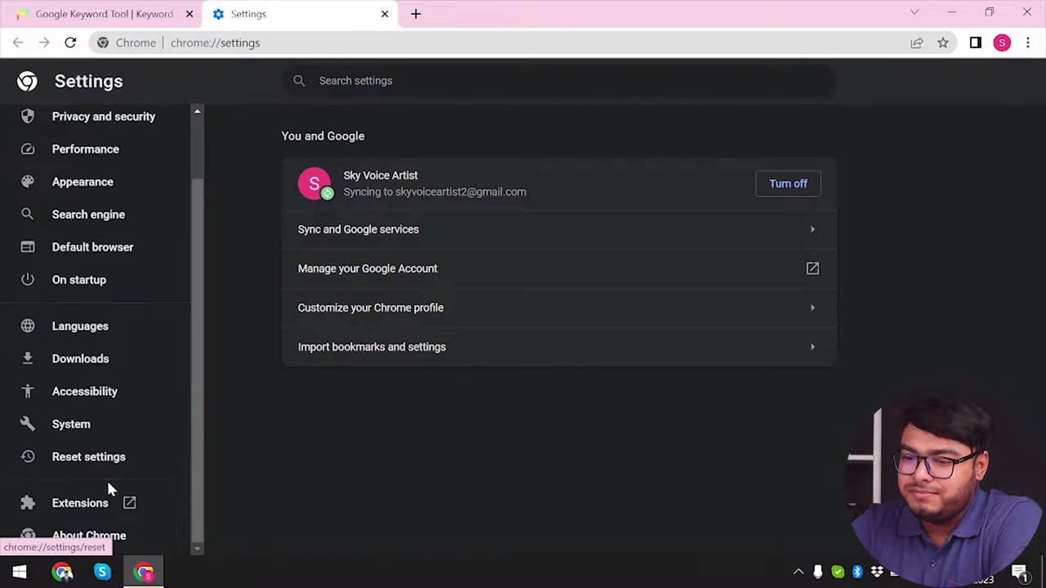
pyautogui.click(80, 502)
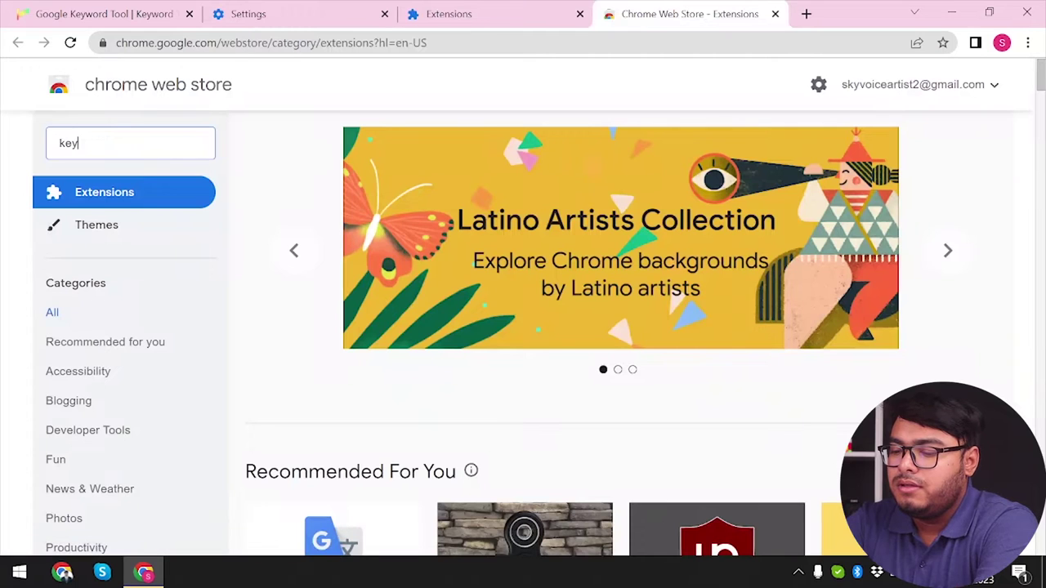
# Search the Chrome Web Store for "keyword tool dominator", add that extension to Chrome and open the installed extensions list.
pyautogui.write('word to')
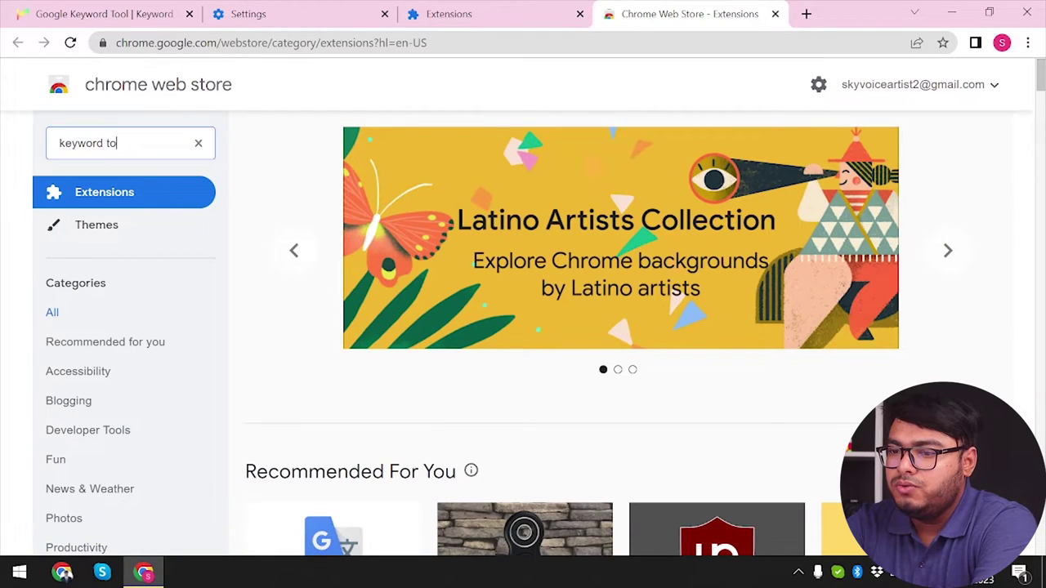
pyautogui.write('ol dominator')
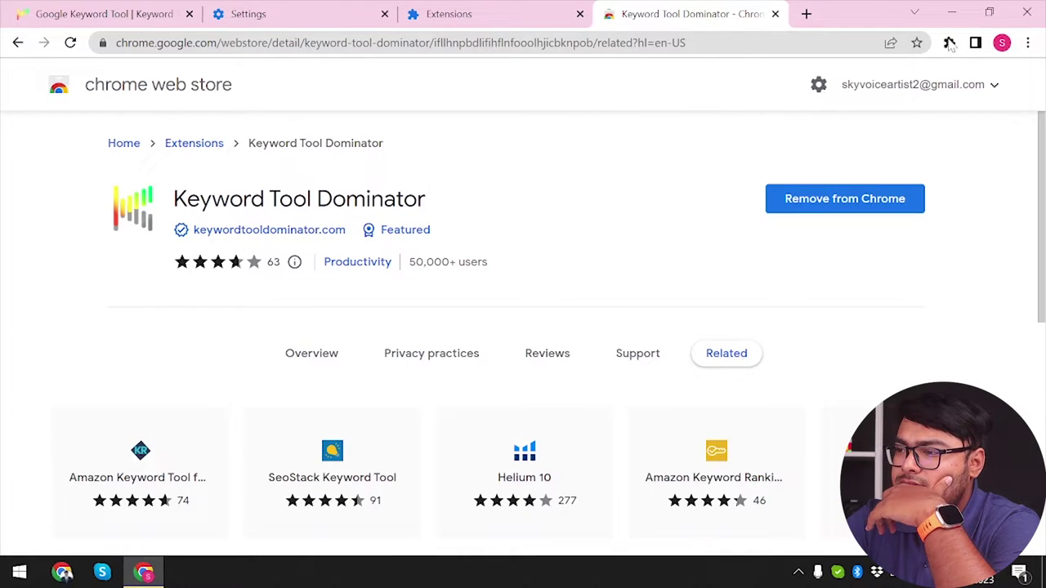
pyautogui.click(949, 43)
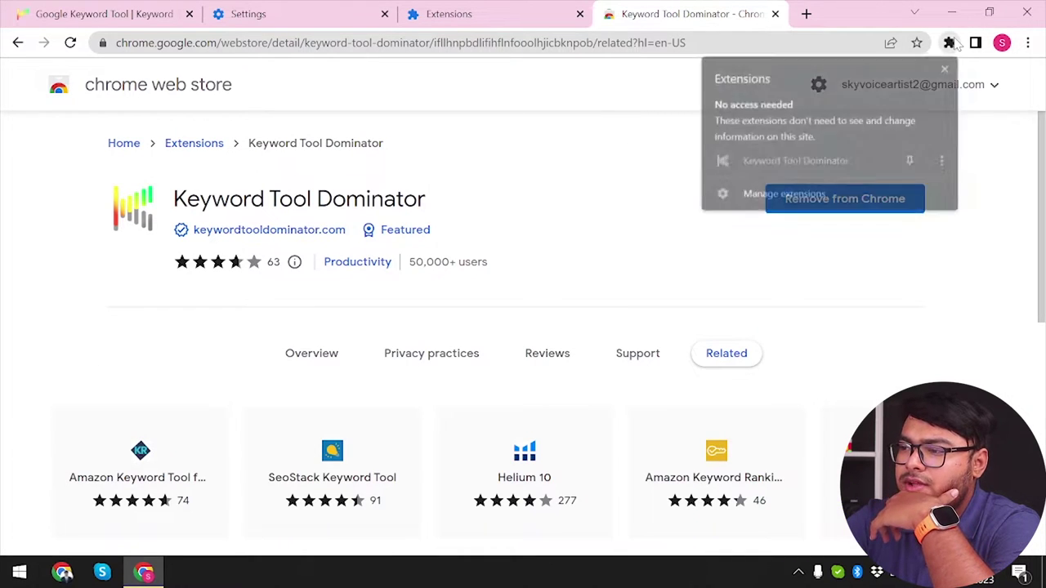
# Pin the Keyword Tool Dominator extension, then close the Chrome Web Store, Extensions and Settings pages.
pyautogui.click(910, 162)
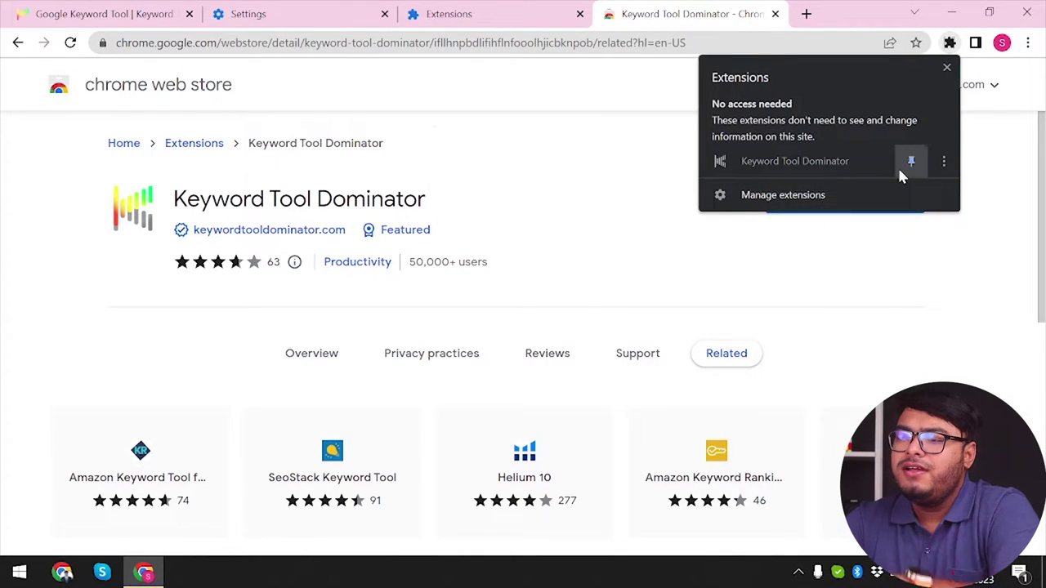
pyautogui.click(463, 184)
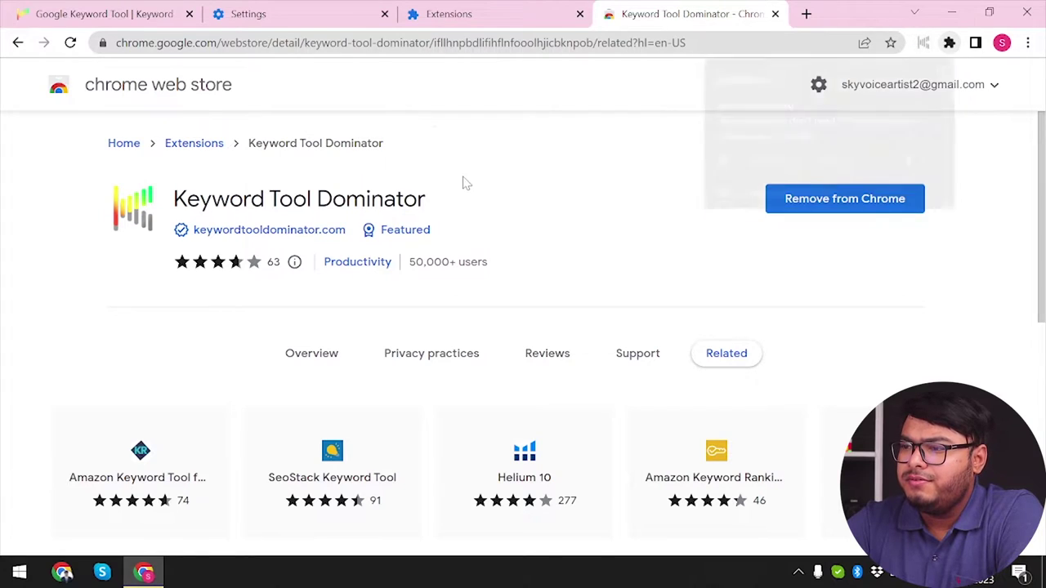
pyautogui.click(774, 15)
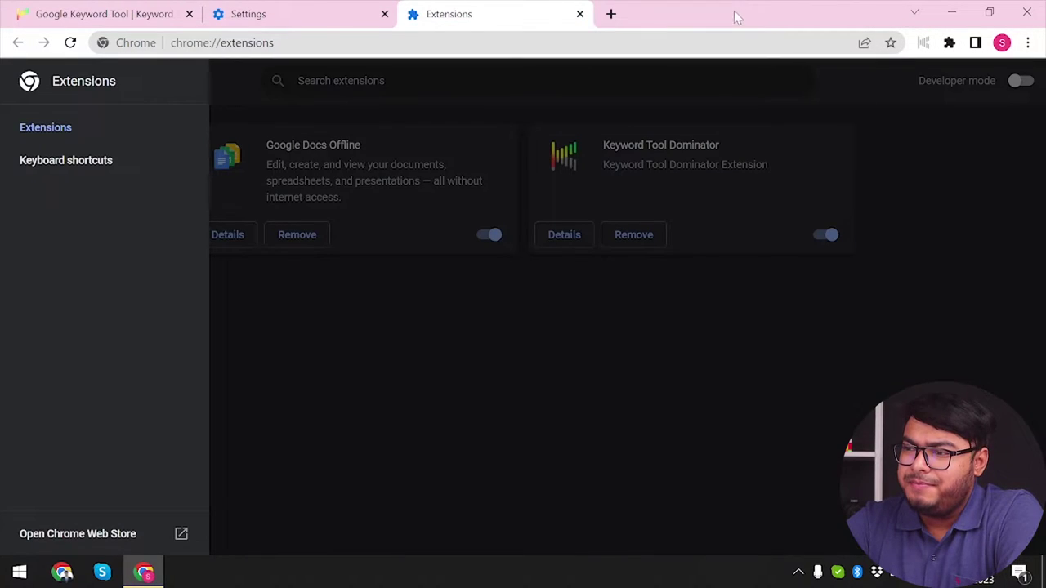
pyautogui.click(580, 14)
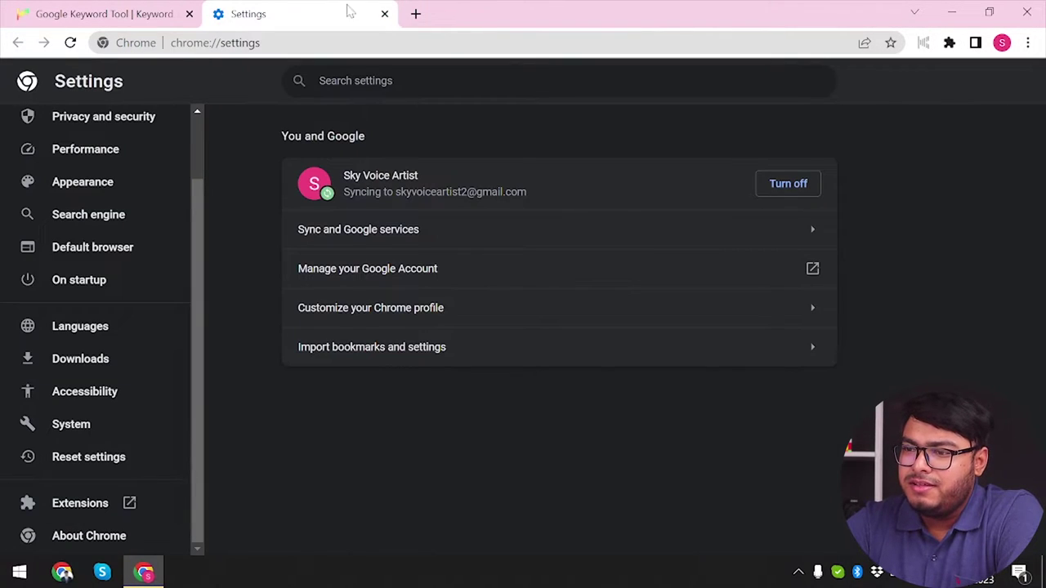
pyautogui.click(386, 14)
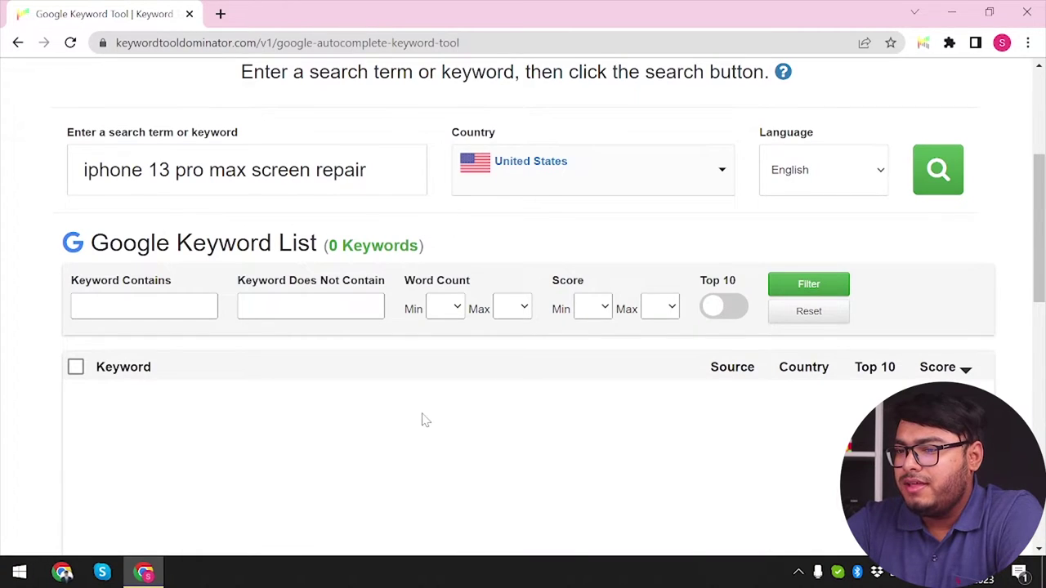
# Try the pinned extension on the Google Keyword Tool page and check its options on a new blank page.
pyautogui.scroll(1, 424, 419)
pyautogui.scroll(3, 437, 304)
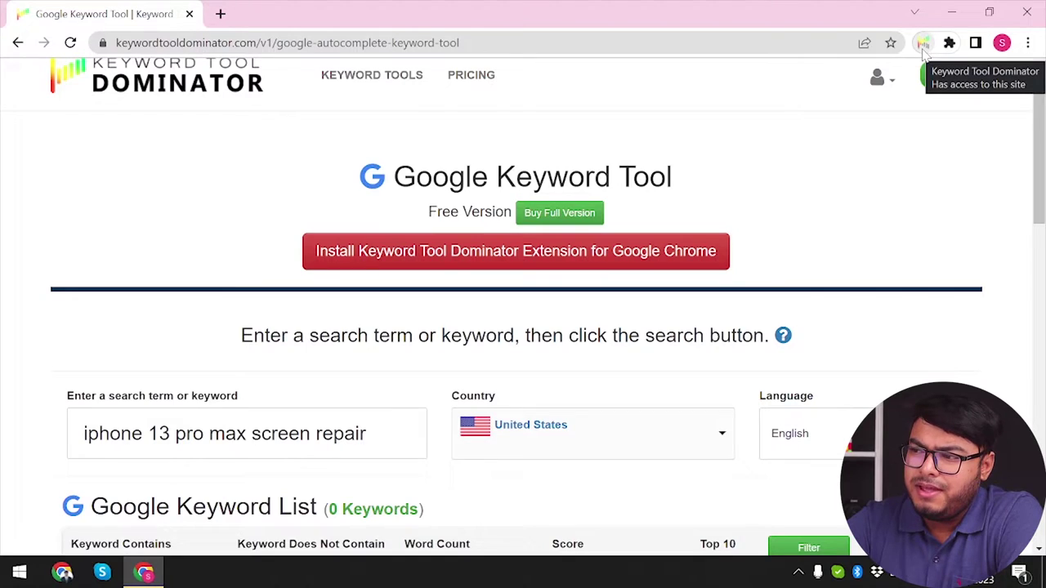
pyautogui.click(924, 43)
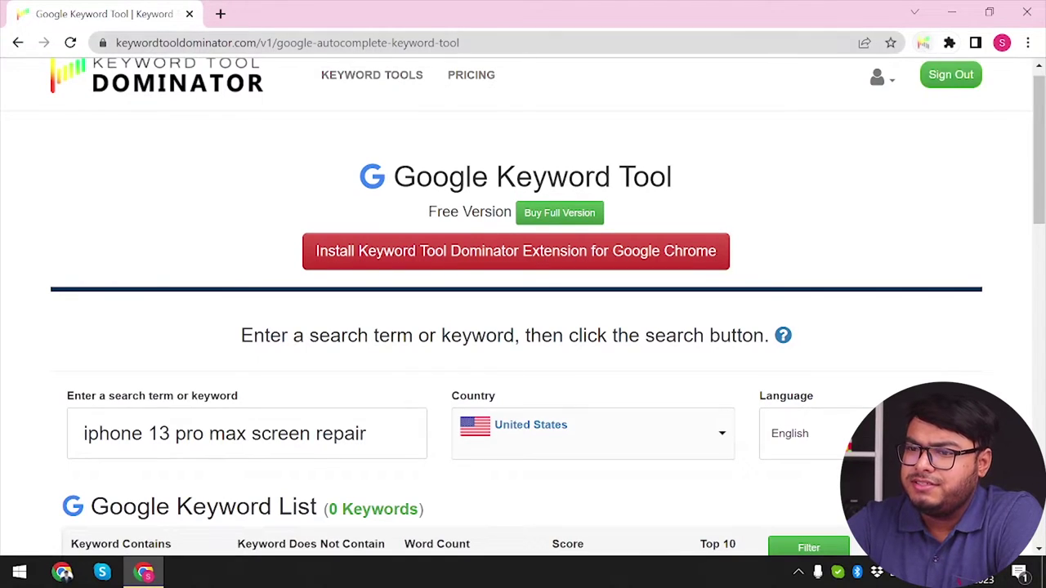
pyautogui.click(219, 14)
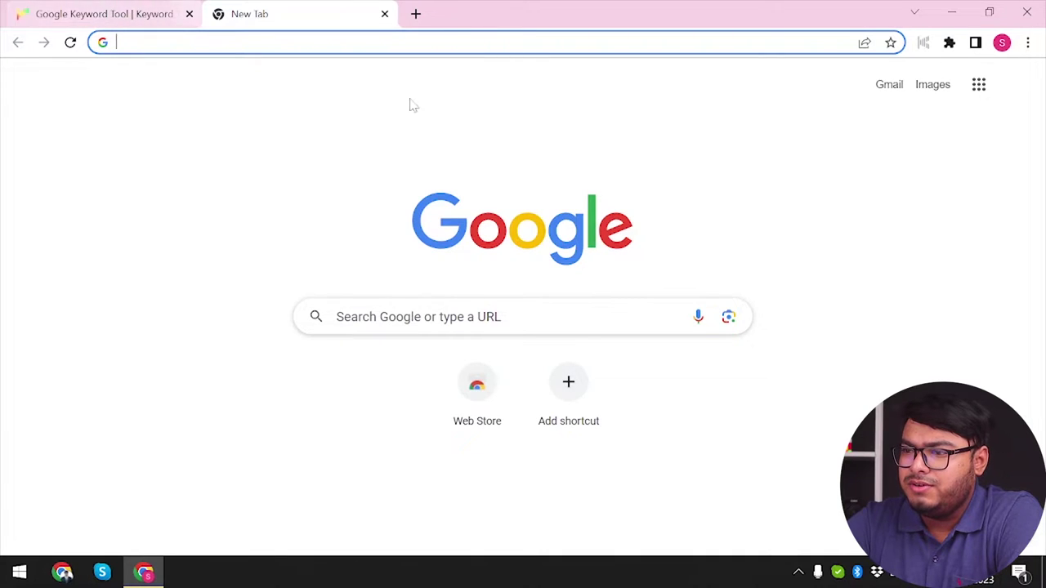
pyautogui.rightClick(921, 46)
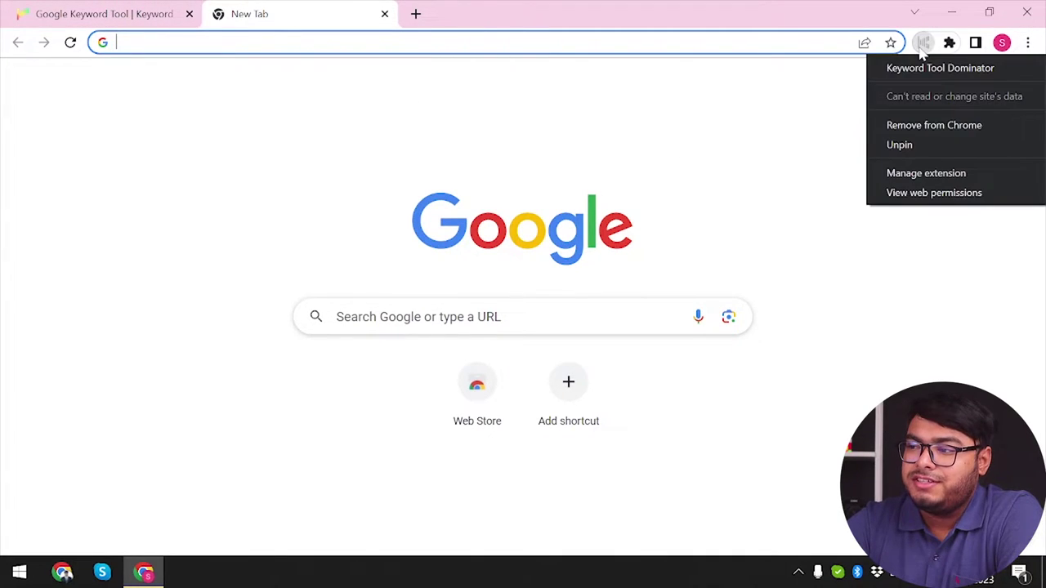
# Load youtube.com and check the options the Keyword Tool Dominator extension offers there.
pyautogui.click(296, 44)
pyautogui.write('yout')
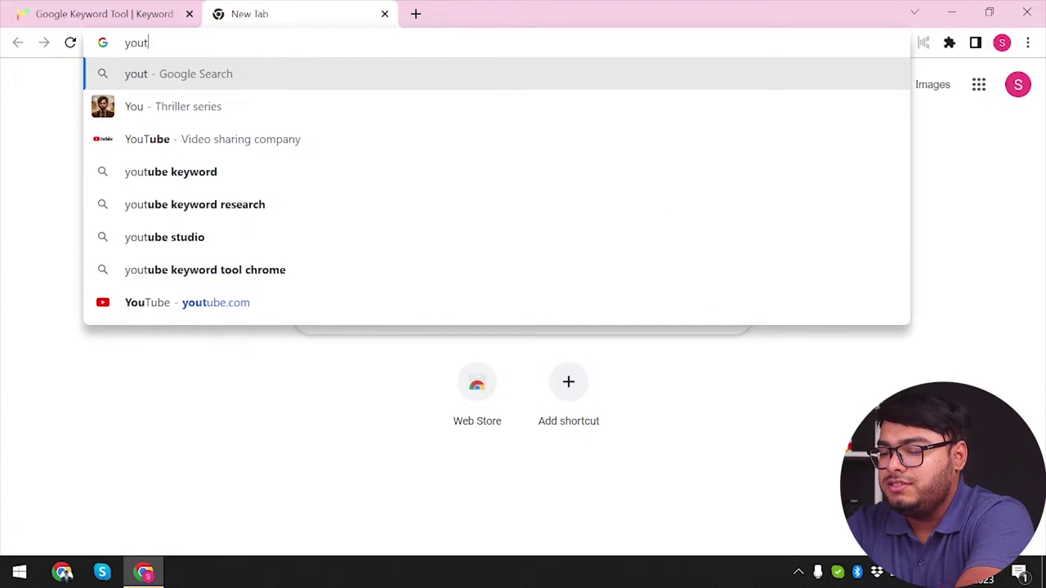
pyautogui.write('ube.co')
pyautogui.press('Return')
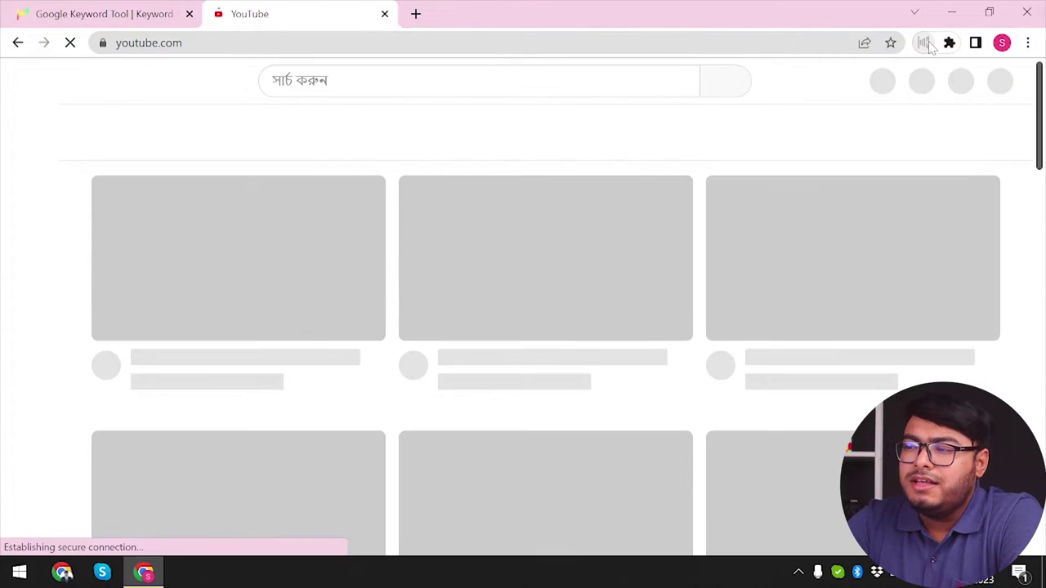
pyautogui.rightClick(924, 43)
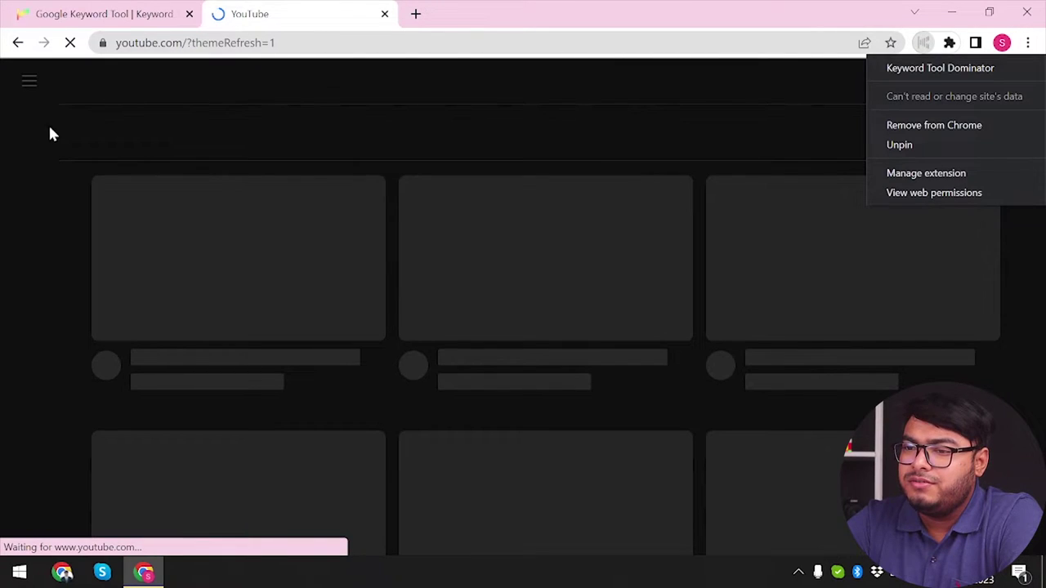
pyautogui.click(462, 23)
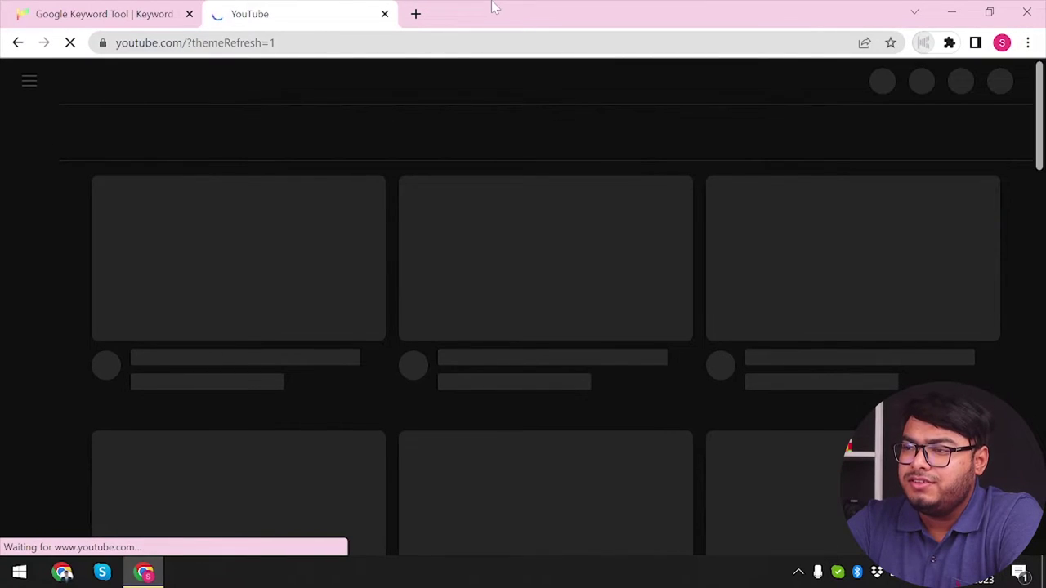
# Return to the Google Keyword Tool, retry the "iphone 13 pro max screen repair" search and dismiss the resulting notice.
pyautogui.click(76, 10)
pyautogui.scroll(-3, 449, 364)
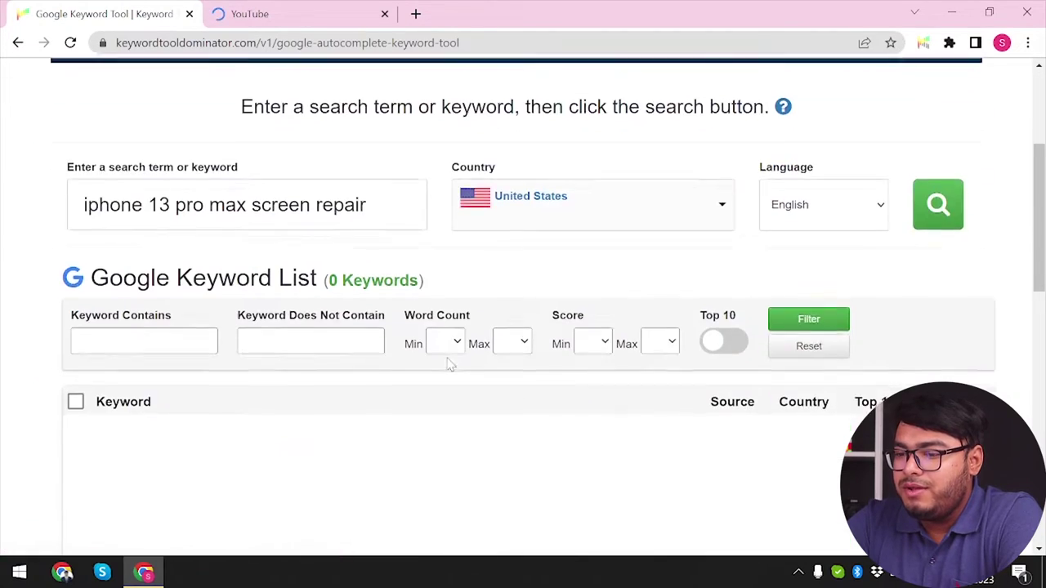
pyautogui.click(387, 226)
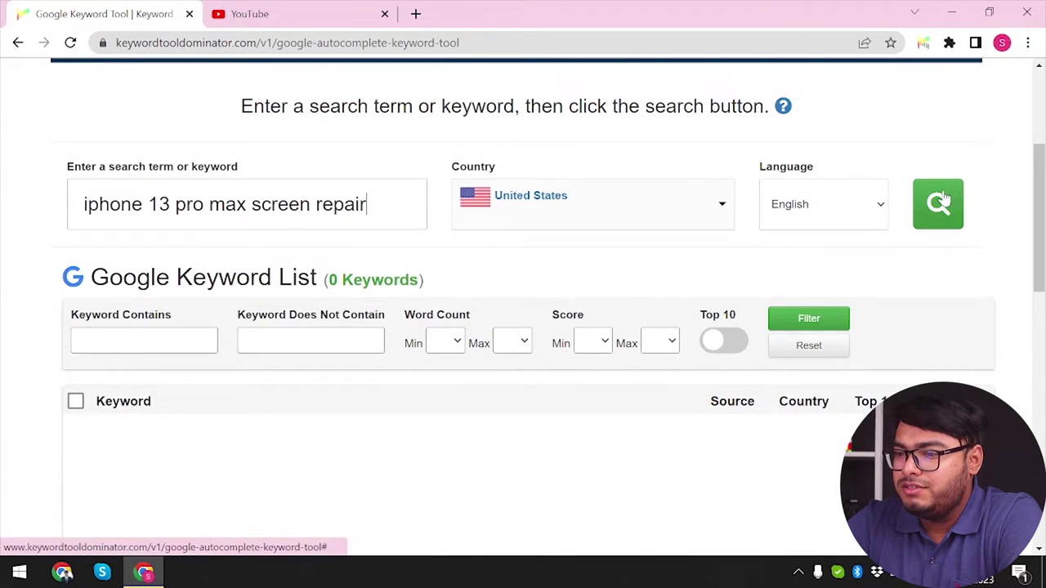
pyautogui.click(944, 199)
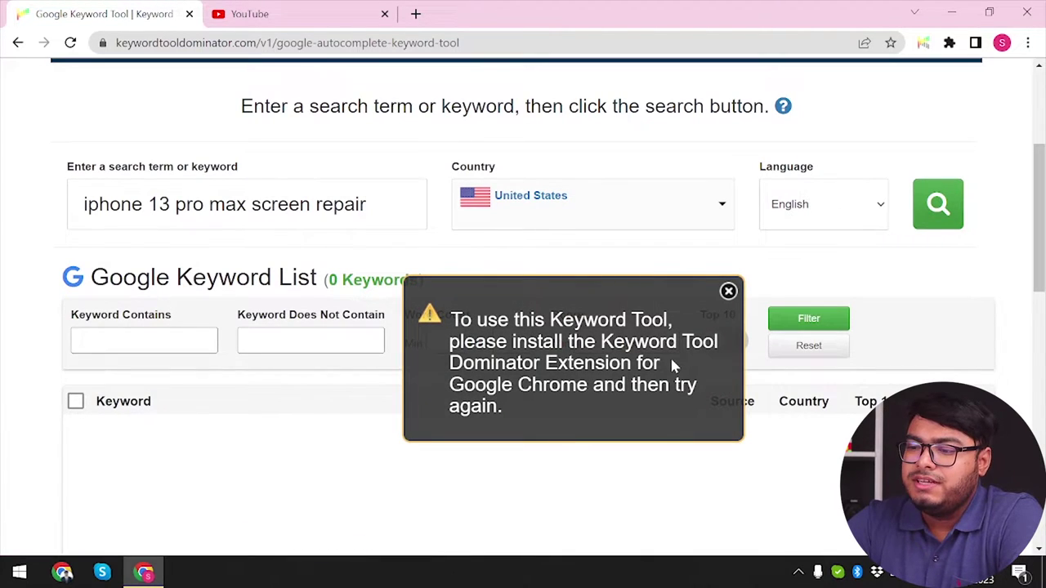
pyautogui.click(728, 291)
# Reload the Google Keyword Tool page and search for "iphone 13 pro max screen repair" with United States and English.
pyautogui.click(71, 43)
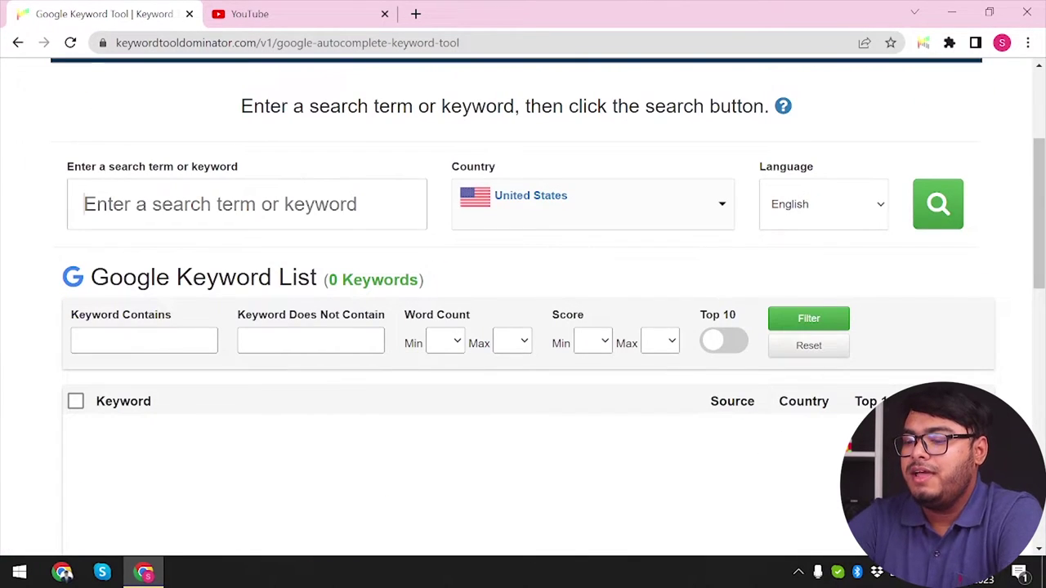
pyautogui.write('iphone 13 pro max screen repair')
pyautogui.click(940, 206)
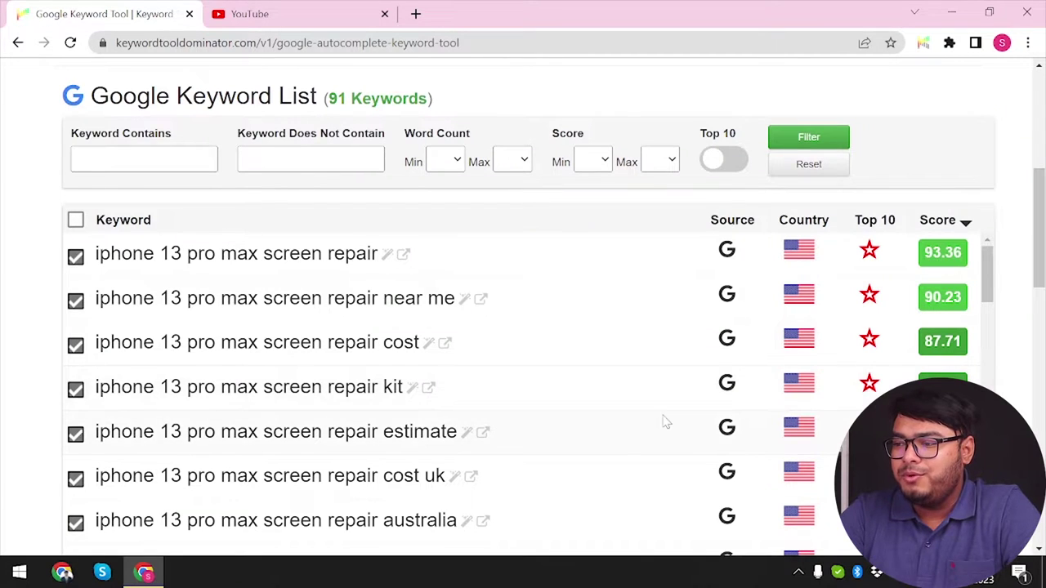
# Look through the Google keyword list to its end and download the selected keywords as keywords.csv.
pyautogui.scroll(-10, 666, 420)
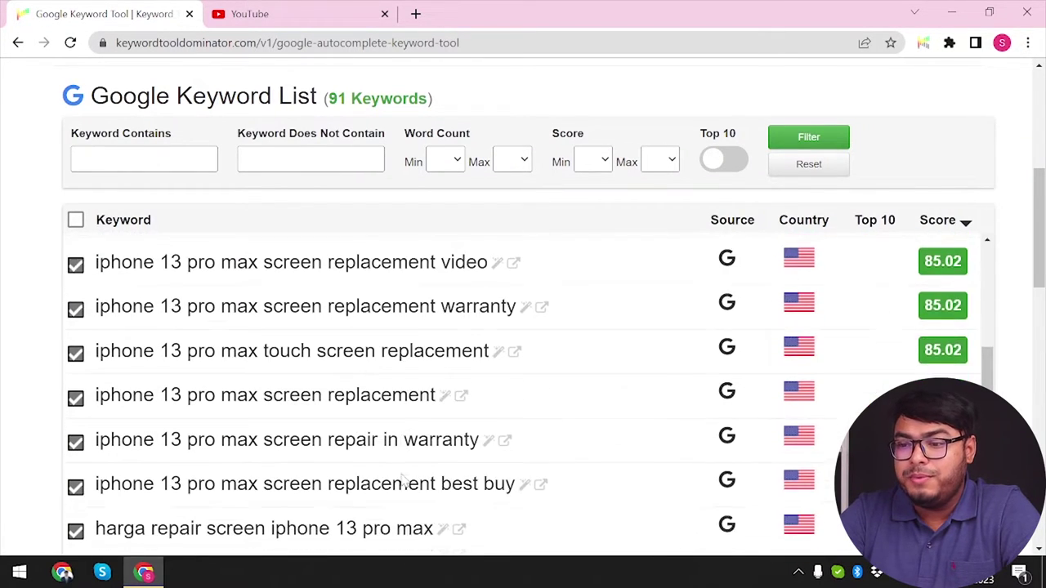
pyautogui.scroll(-10, 402, 482)
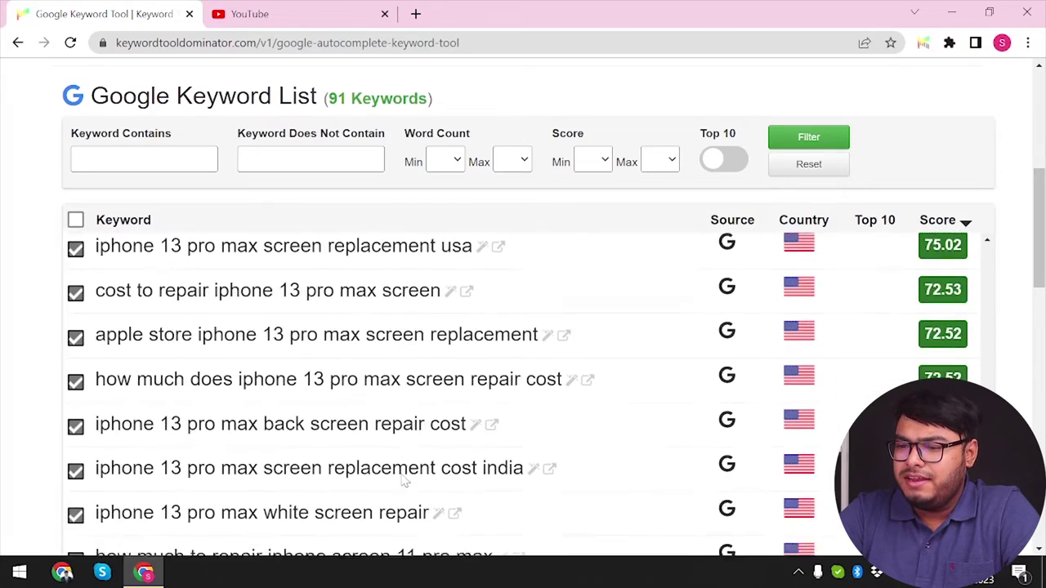
pyautogui.scroll(-12, 402, 482)
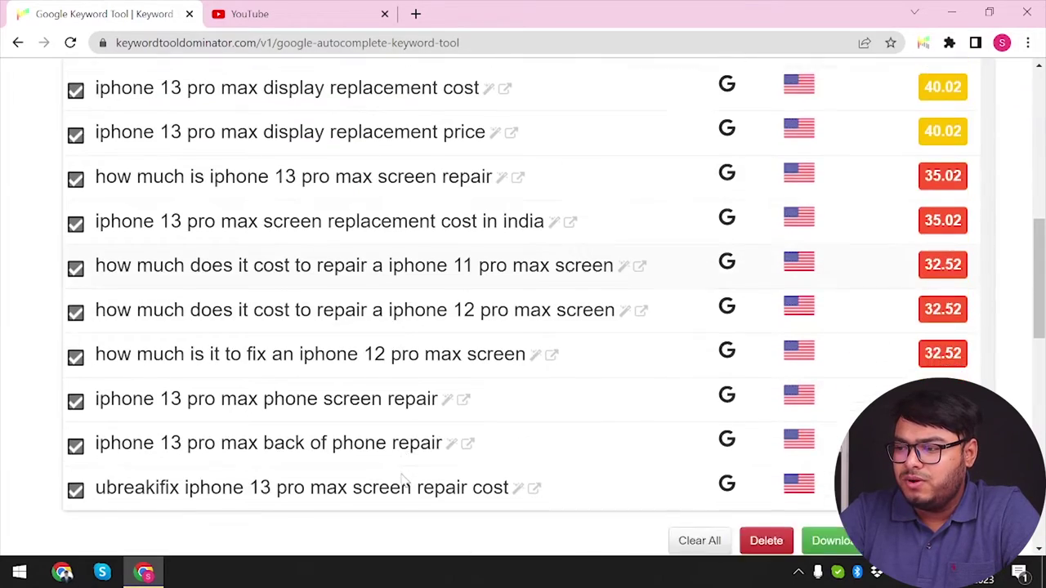
pyautogui.scroll(-10, 402, 483)
pyautogui.scroll(8, 351, 368)
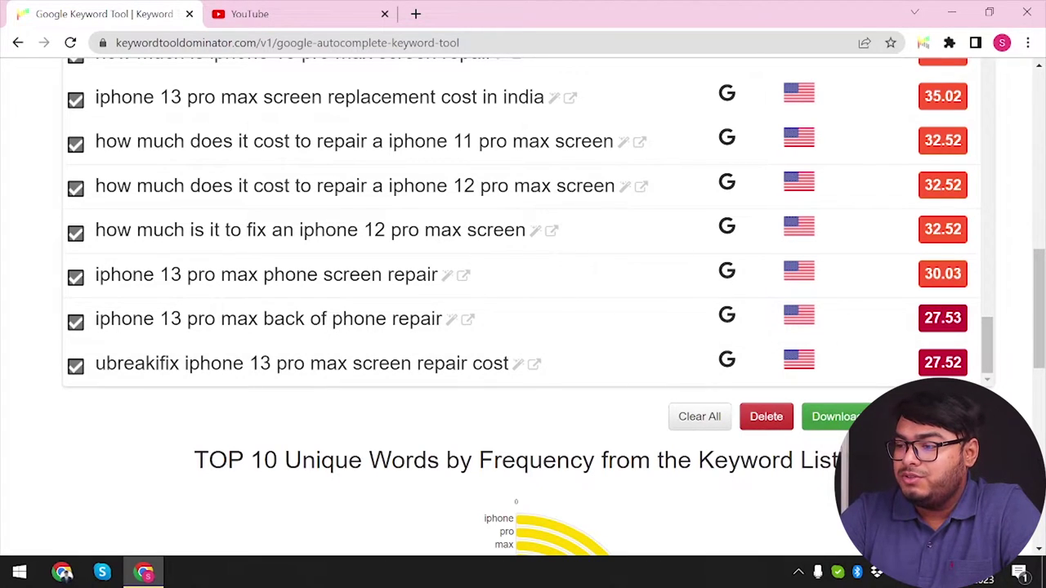
pyautogui.click(832, 417)
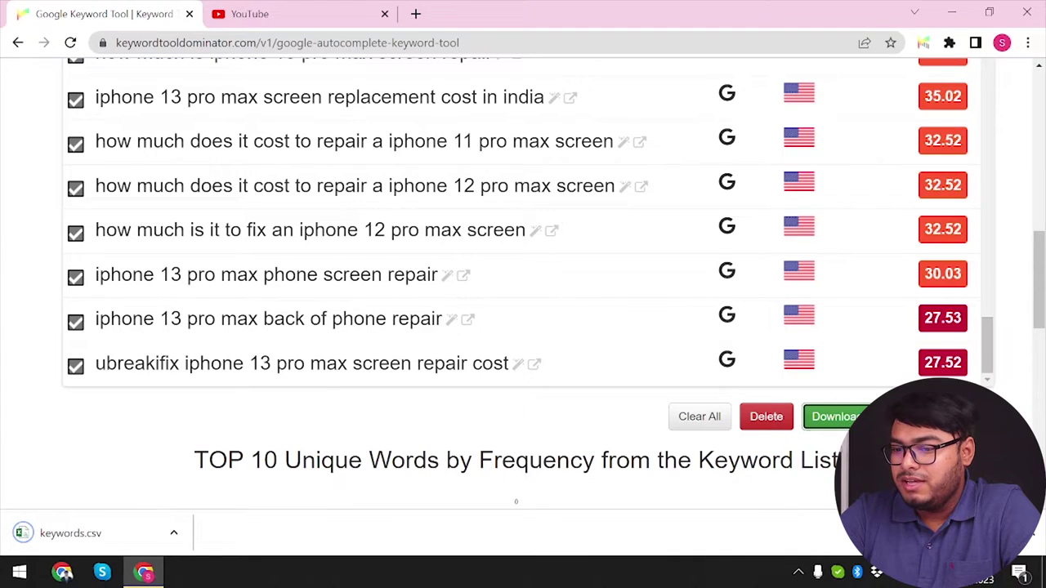
# Open the downloaded keywords.csv in Excel, look over its rows and close it.
pyautogui.click(95, 544)
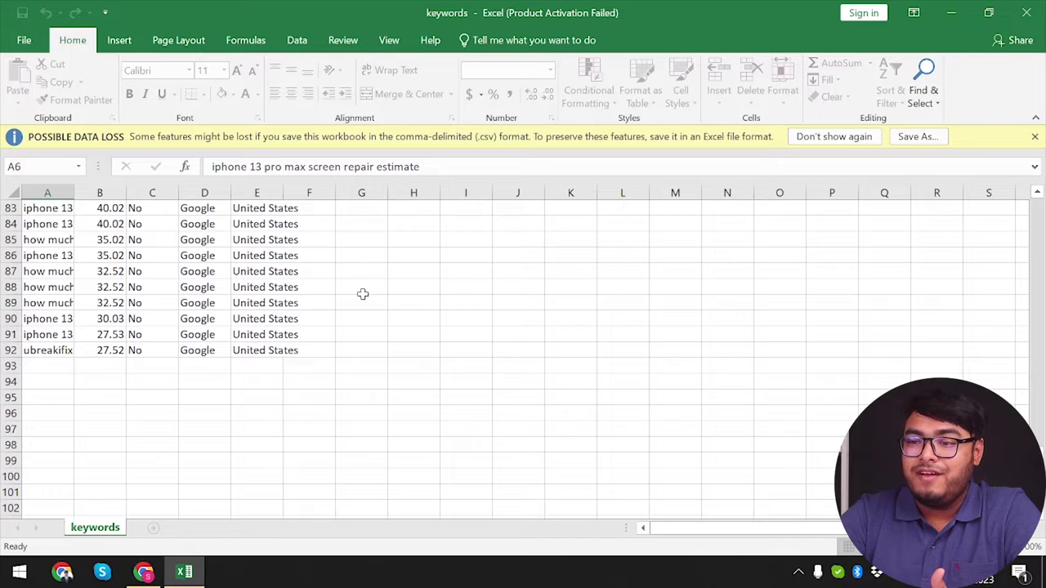
pyautogui.scroll(20, 241, 288)
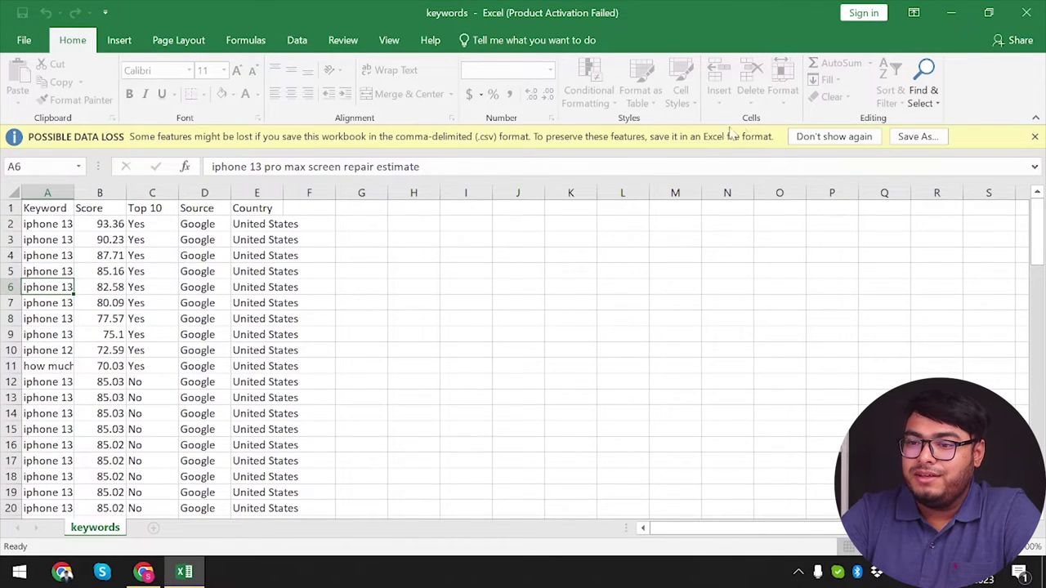
pyautogui.click(1026, 12)
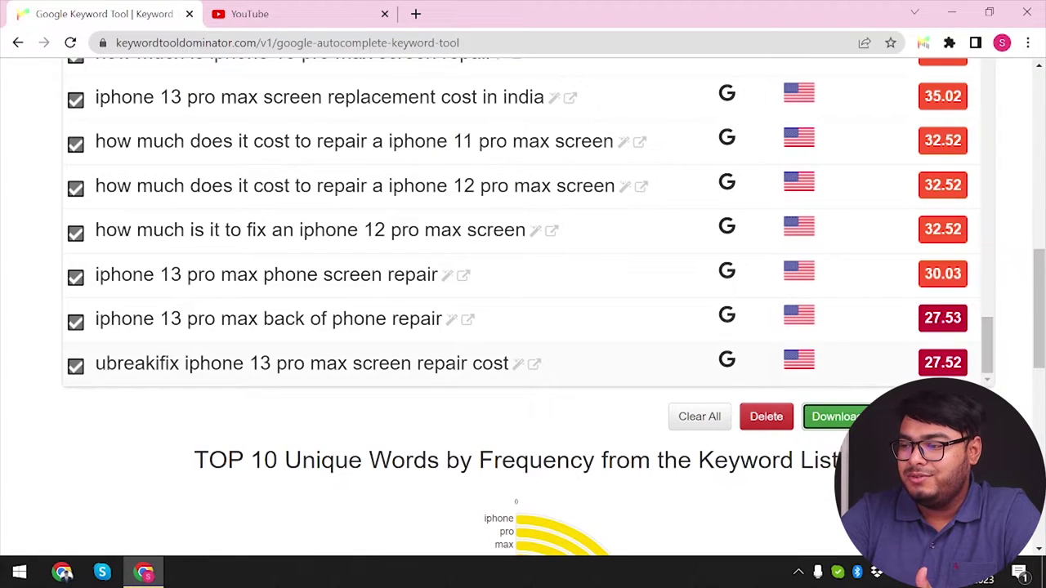
# Check the available download formats and download the selected keywords as a Comma Separated Values (.csv) file.
pyautogui.click(833, 416)
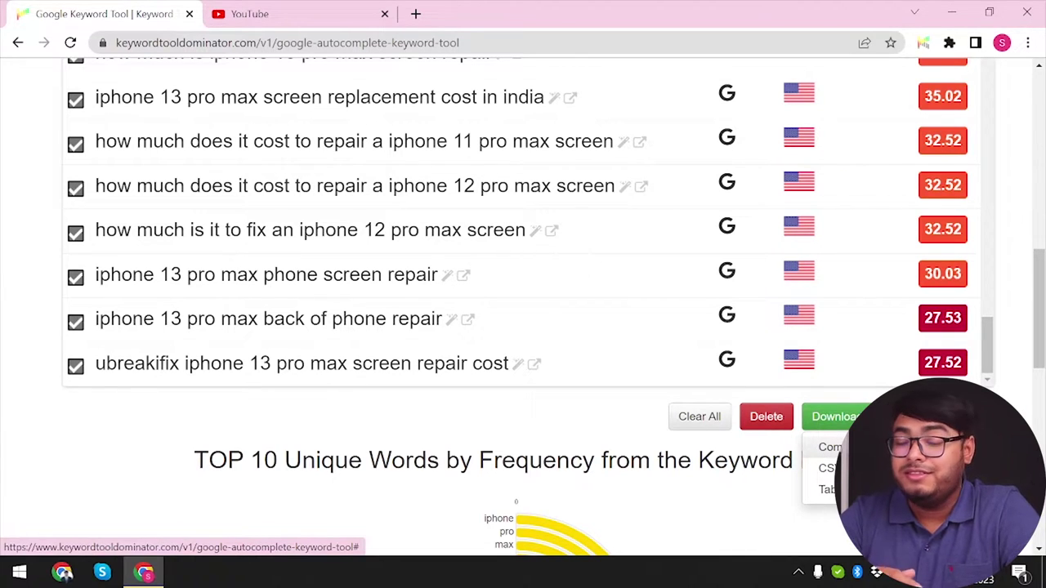
pyautogui.click(1031, 418)
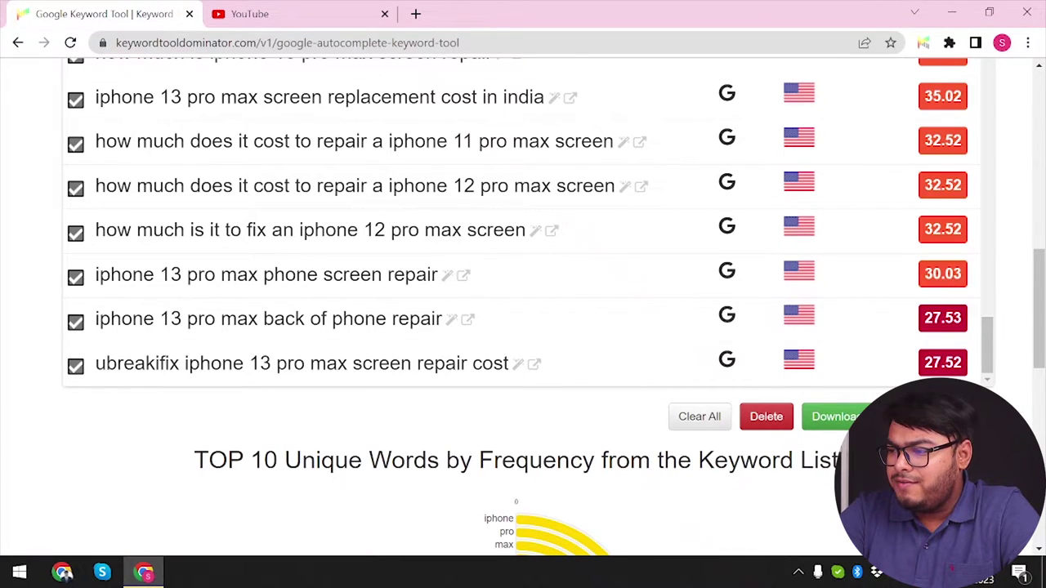
pyautogui.click(833, 416)
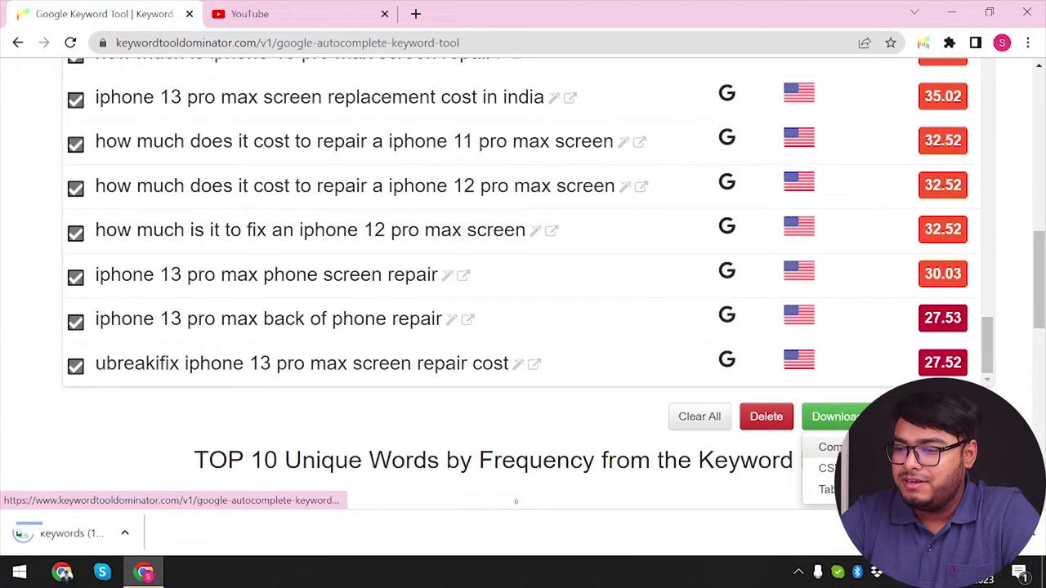
# Open the second downloaded keyword file in Excel, examine its keyword and score rows, and close it.
pyautogui.click(78, 534)
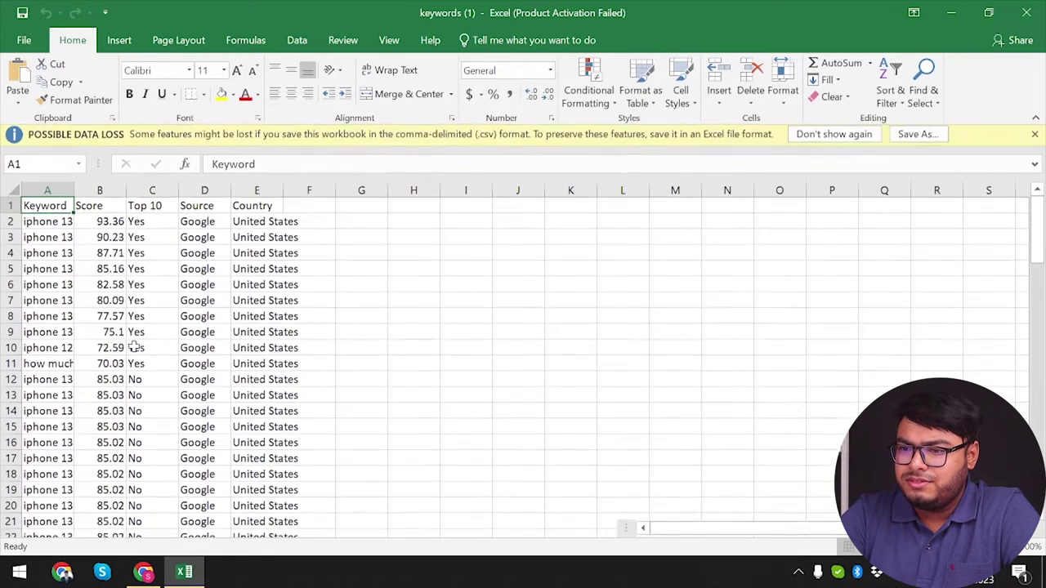
pyautogui.scroll(-18, 127, 347)
pyautogui.scroll(11, 127, 347)
pyautogui.scroll(-20, 127, 347)
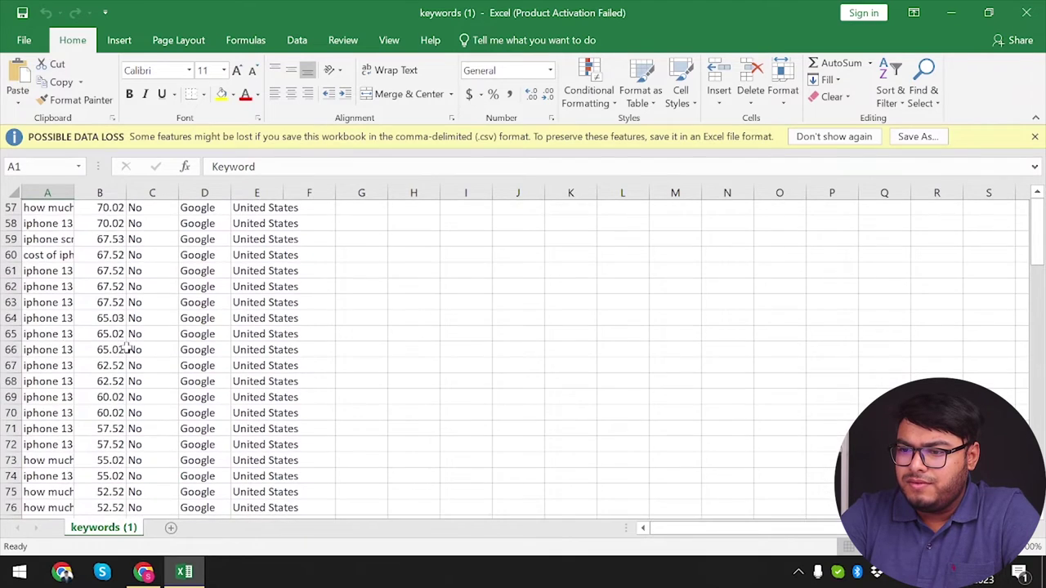
pyautogui.click(1027, 12)
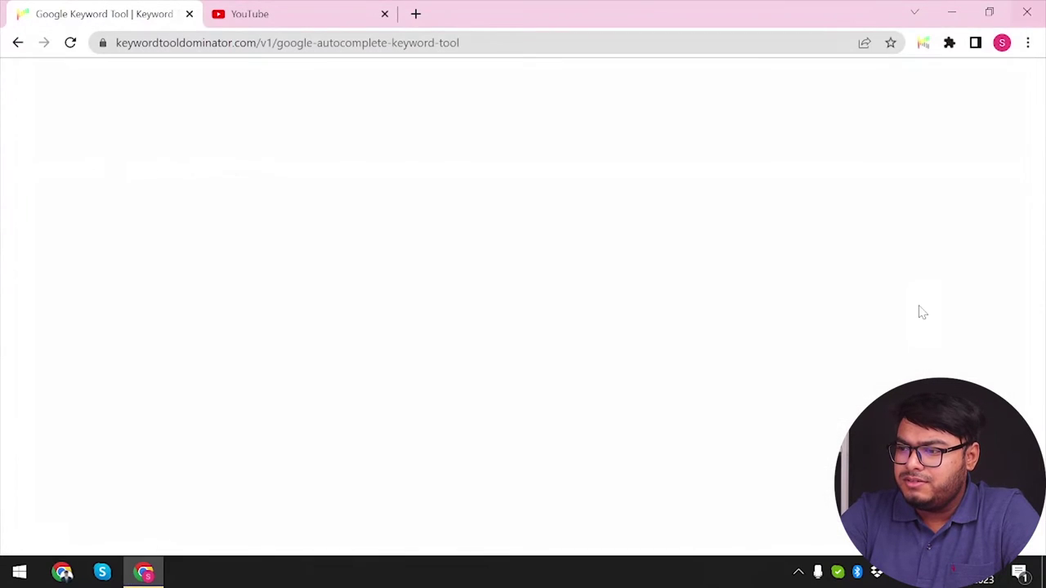
# Download the selected keywords in the CSV for Excel (.csv) format and look through keywords_excel in Excel.
pyautogui.click(827, 469)
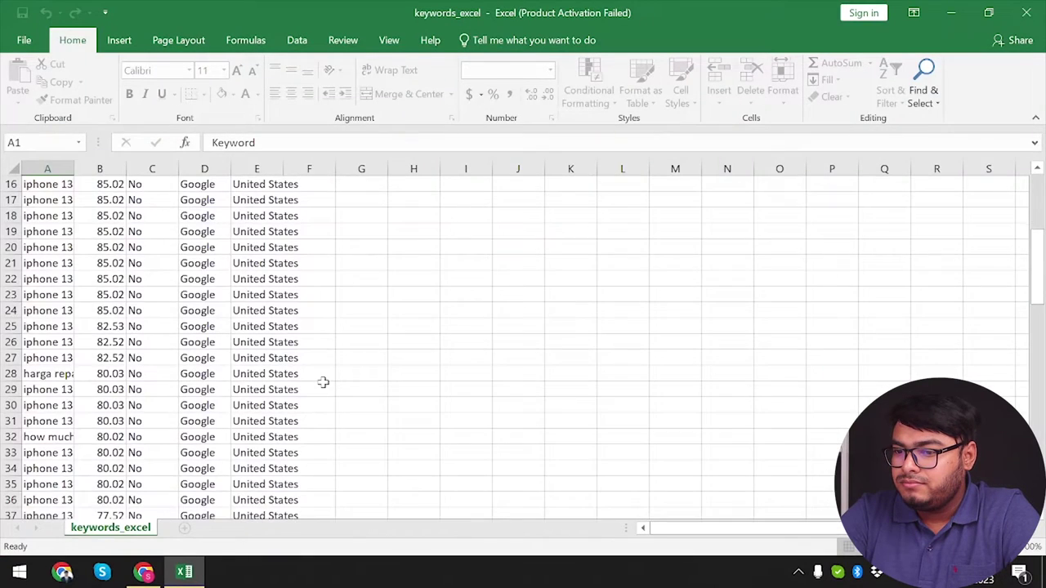
pyautogui.scroll(-18, 323, 383)
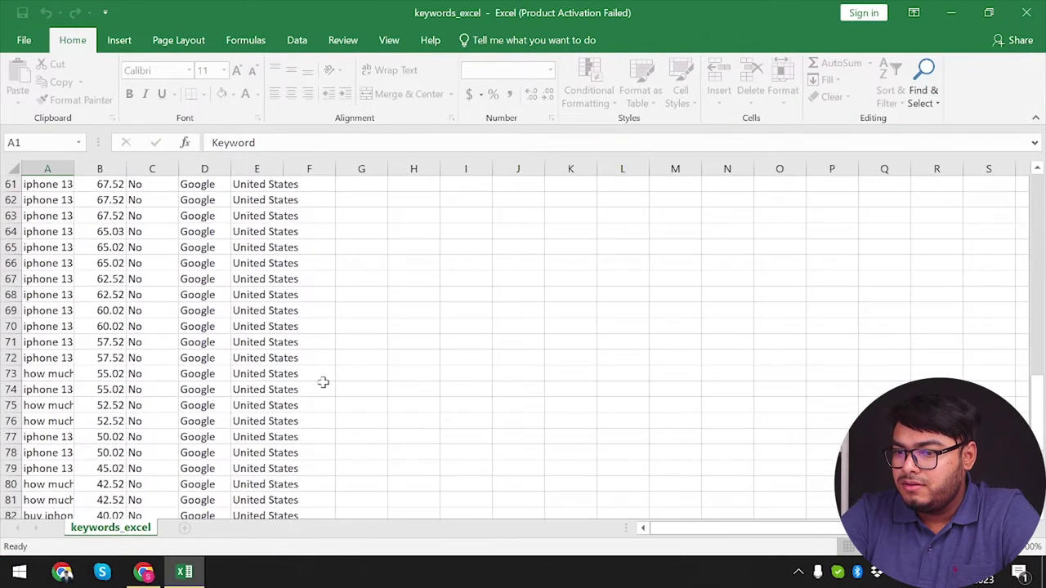
pyautogui.scroll(-5, 322, 382)
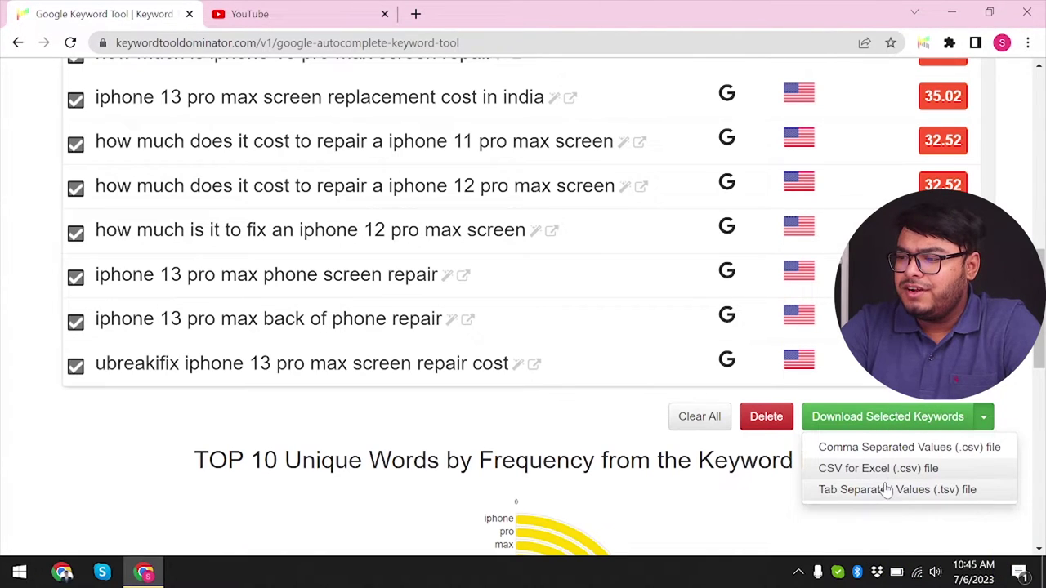
# Download the selected keywords as a Tab Separated Values (.tsv) file, open it with Notepad and look through its rows.
pyautogui.click(887, 488)
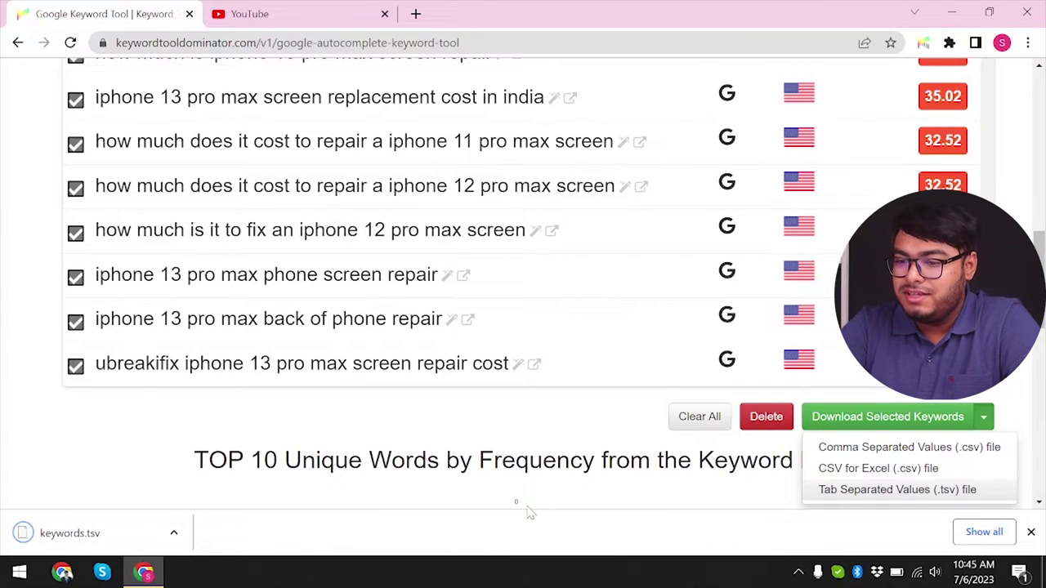
pyautogui.click(96, 537)
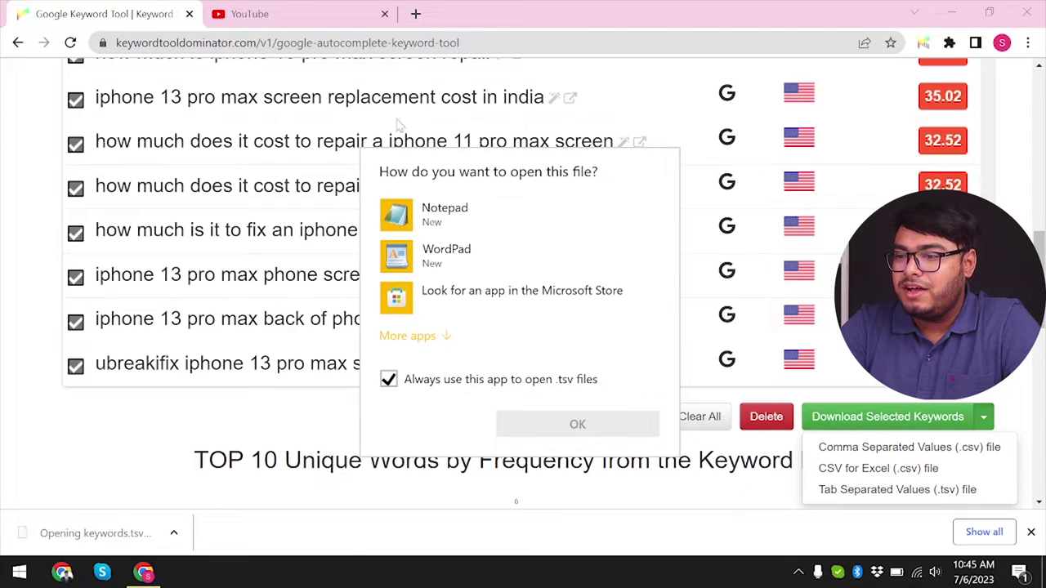
pyautogui.click(486, 204)
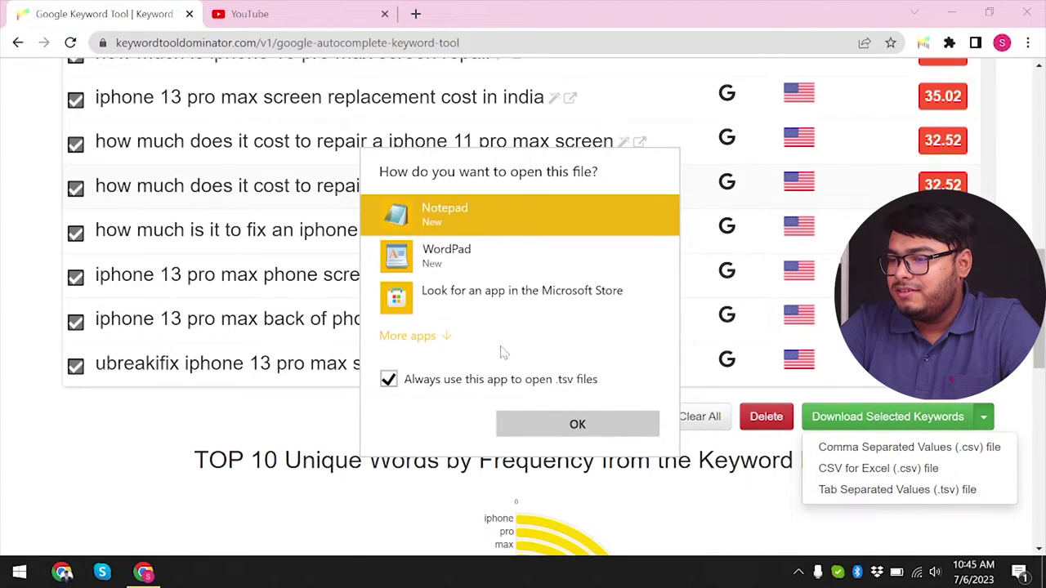
pyautogui.click(572, 424)
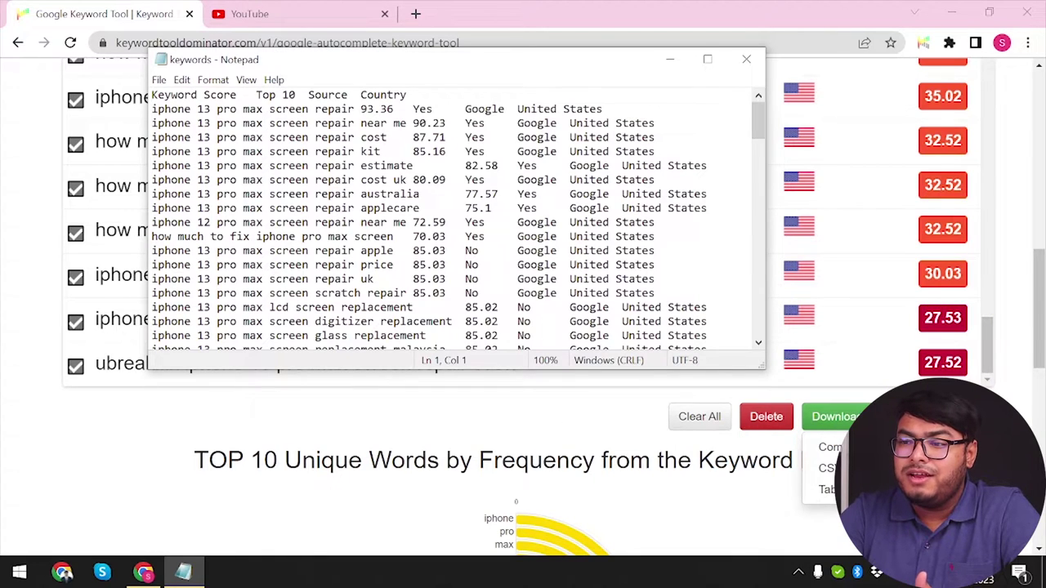
pyautogui.scroll(-2, 453, 221)
pyautogui.scroll(1, 453, 220)
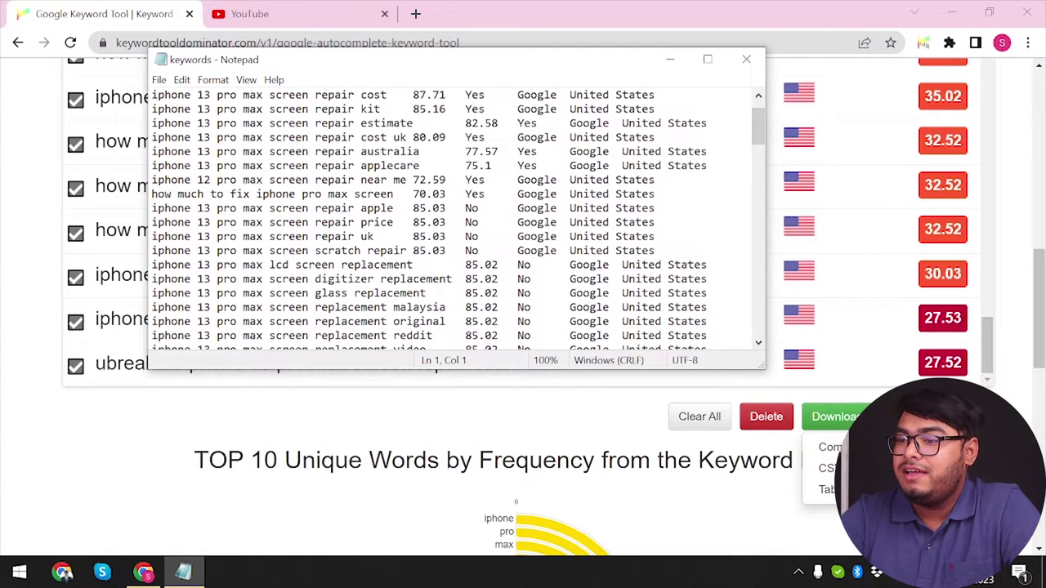
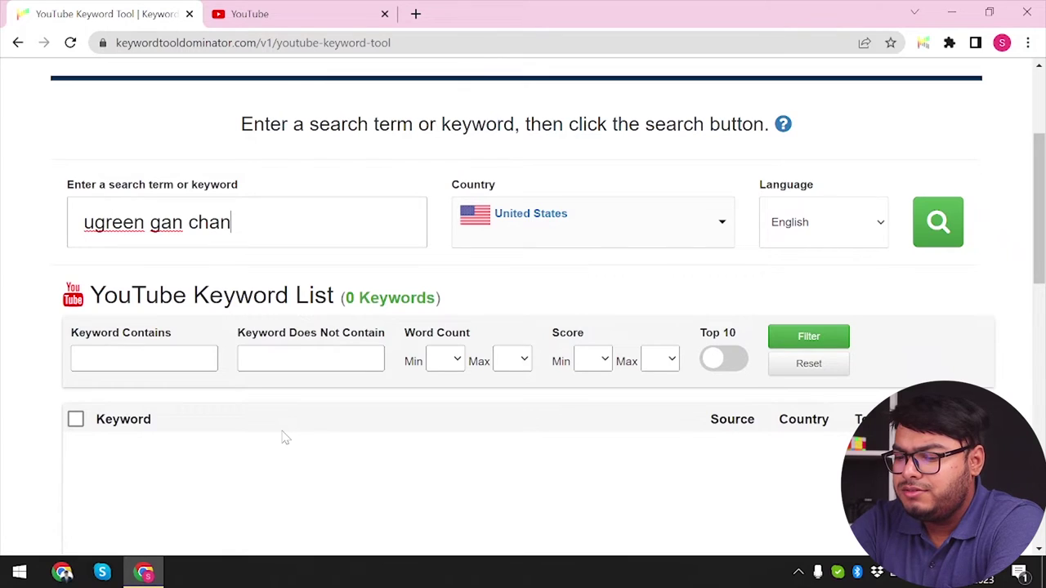
# Complete the YouTube keyword search term as "ugreen gan 65w charger" and run the search for the United States in English.
pyautogui.write('rge')
pyautogui.press('BackSpace')
pyautogui.press('BackSpace')
pyautogui.press('BackSpace')
pyautogui.press('BackSpace')
pyautogui.write('rger')
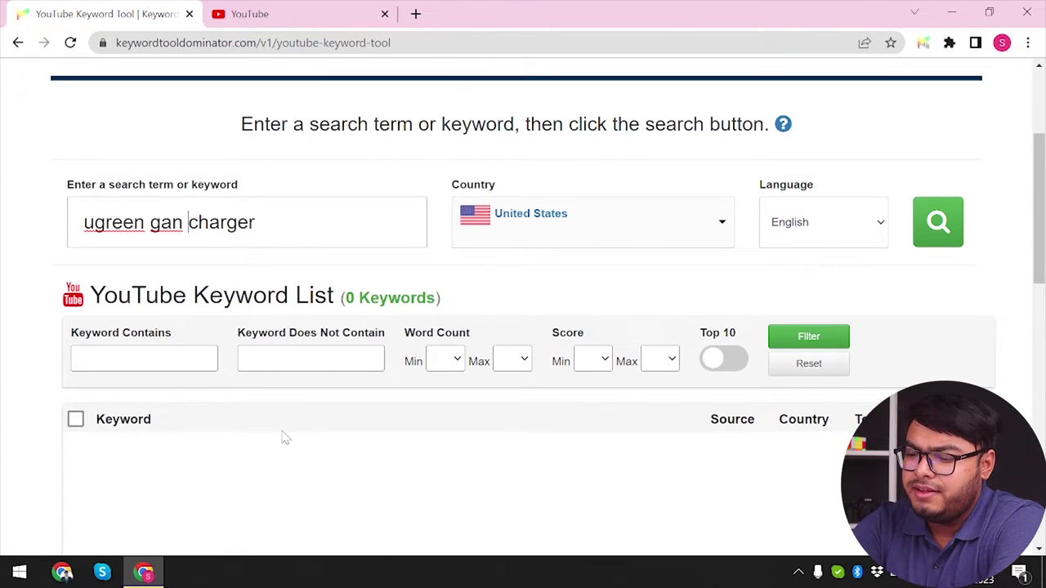
pyautogui.write('65w')
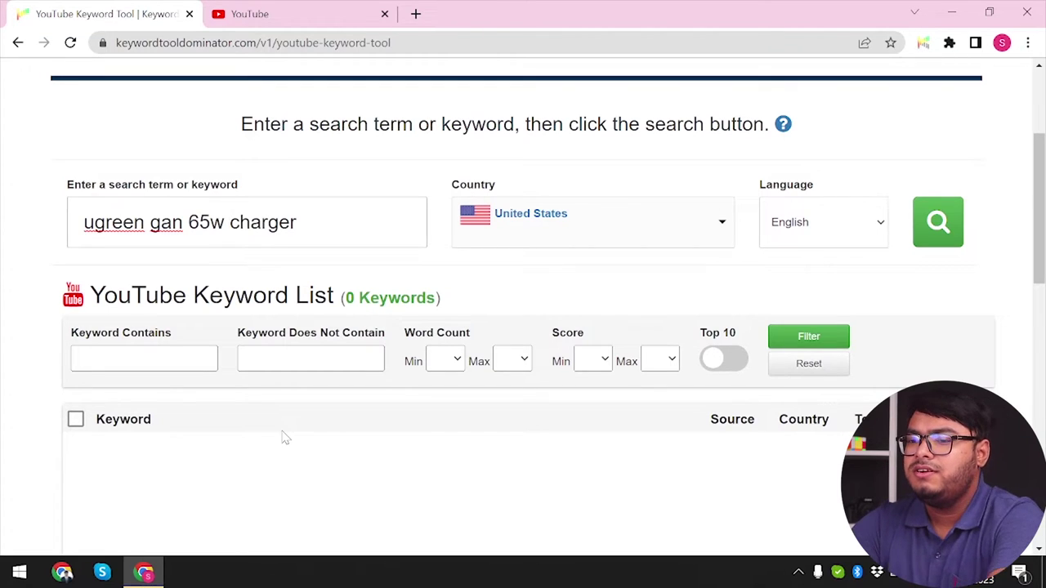
pyautogui.press('Return')
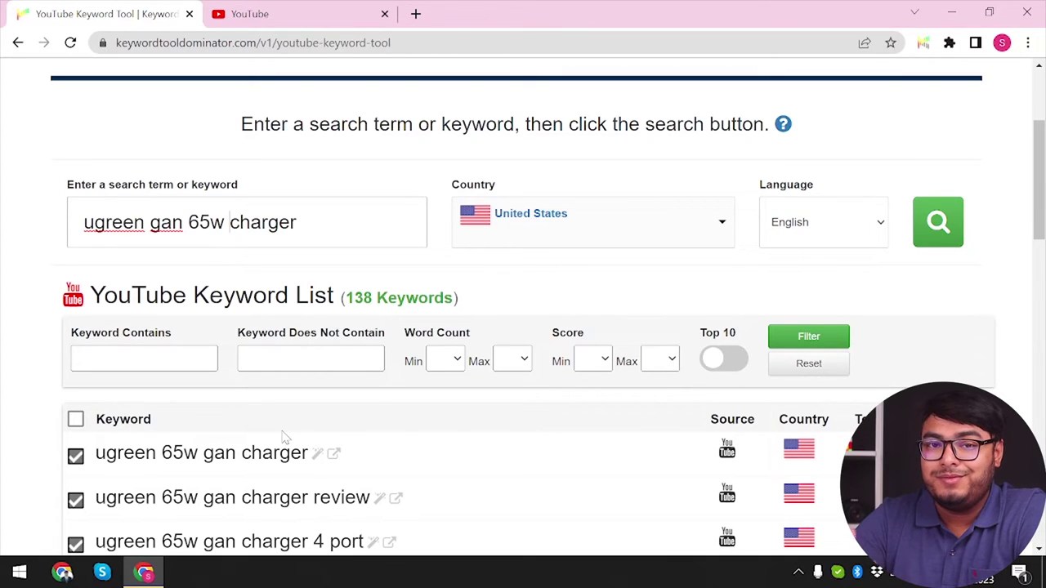
# Look through the YouTube keyword list, checking the suggested keywords, their Top 10 marks and their scores.
pyautogui.scroll(-3, 283, 438)
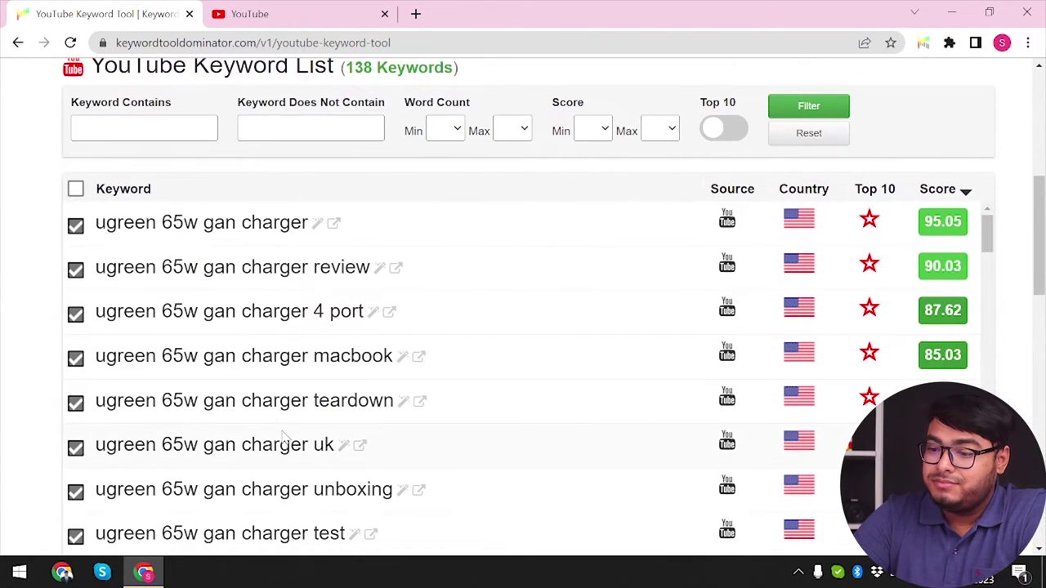
pyautogui.scroll(-1, 283, 437)
pyautogui.scroll(1, 284, 437)
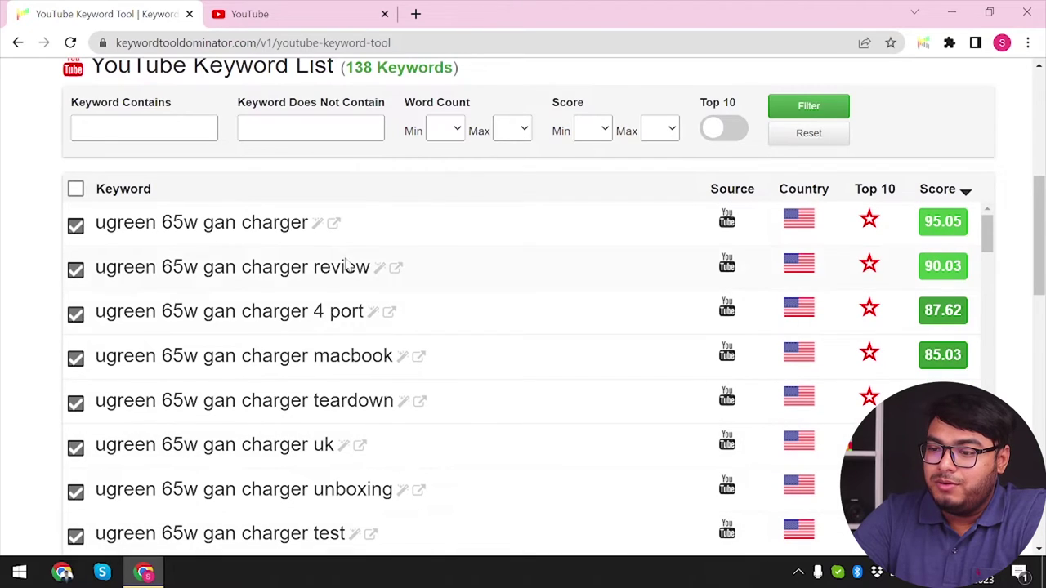
pyautogui.scroll(1, 321, 354)
pyautogui.scroll(1, 321, 354)
pyautogui.scroll(-1, 320, 352)
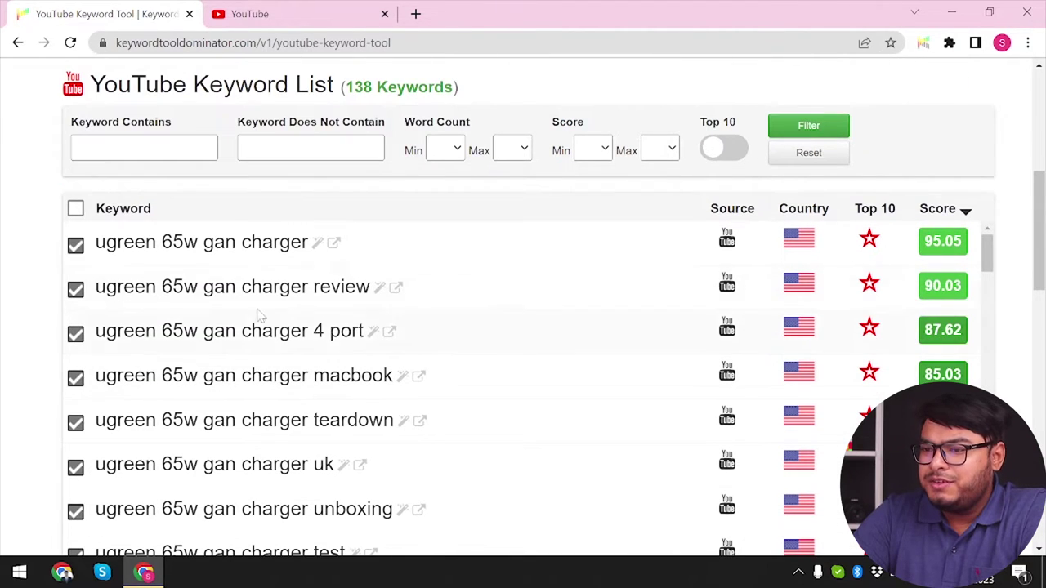
pyautogui.scroll(1, 326, 303)
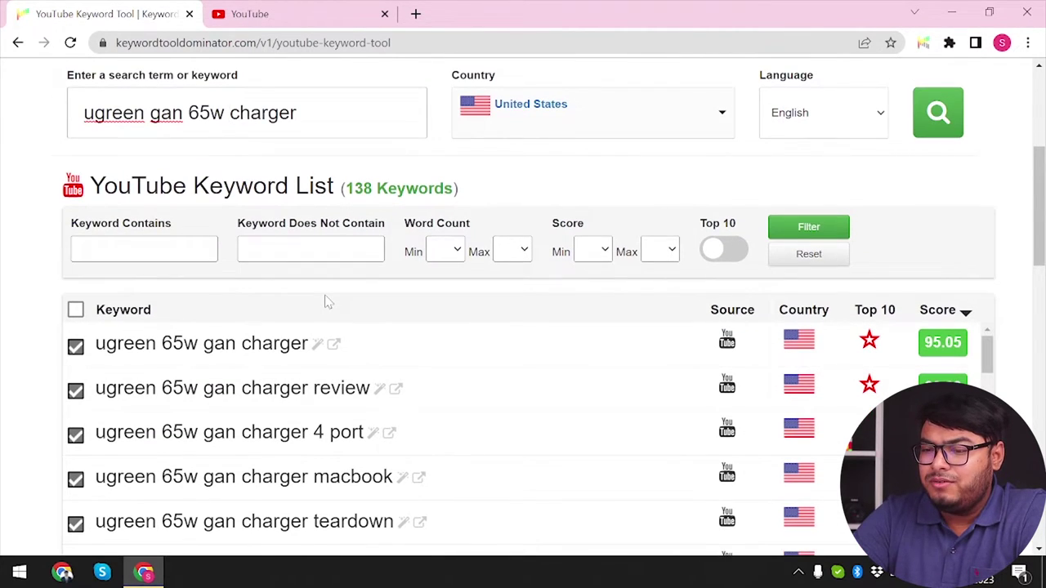
pyautogui.scroll(1, 326, 302)
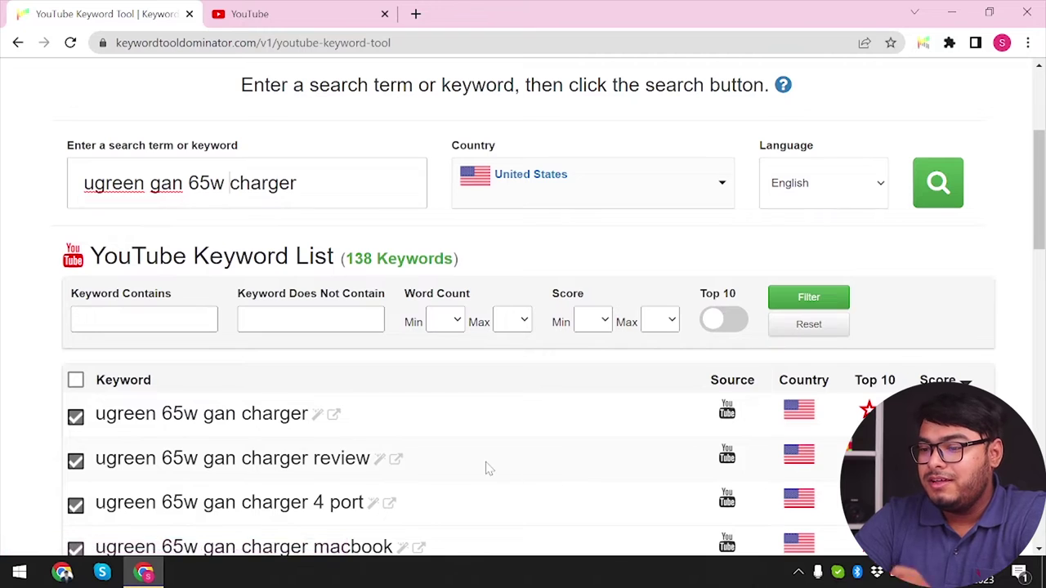
pyautogui.scroll(-2, 485, 468)
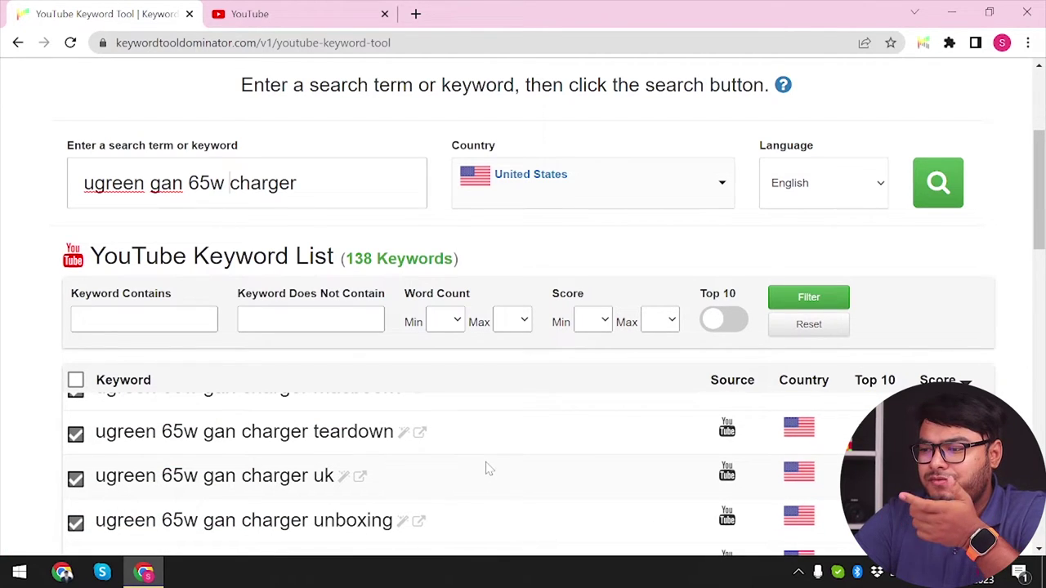
pyautogui.scroll(-1, 486, 468)
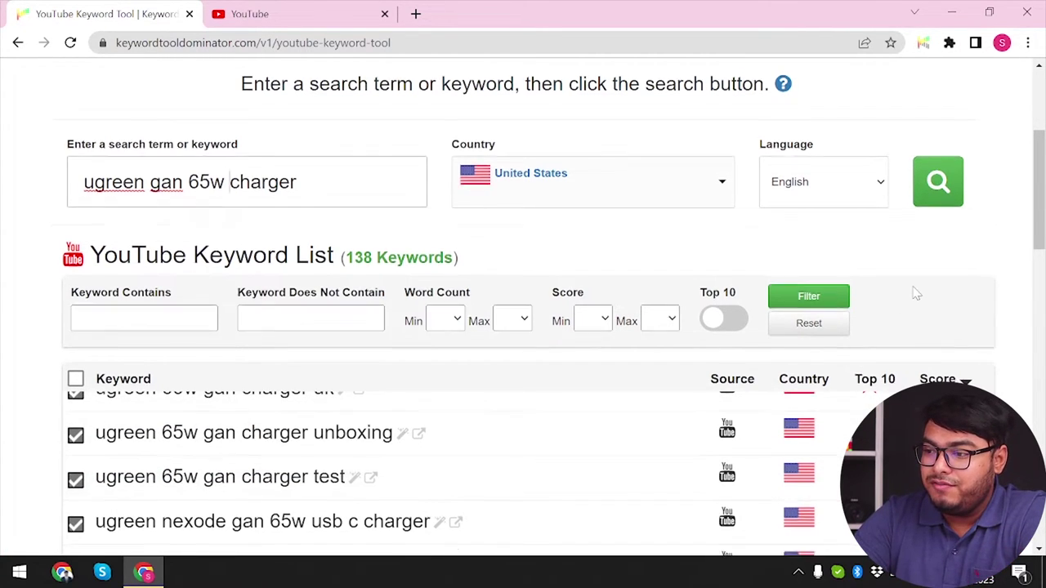
pyautogui.scroll(-3, 917, 294)
pyautogui.scroll(-2, 572, 381)
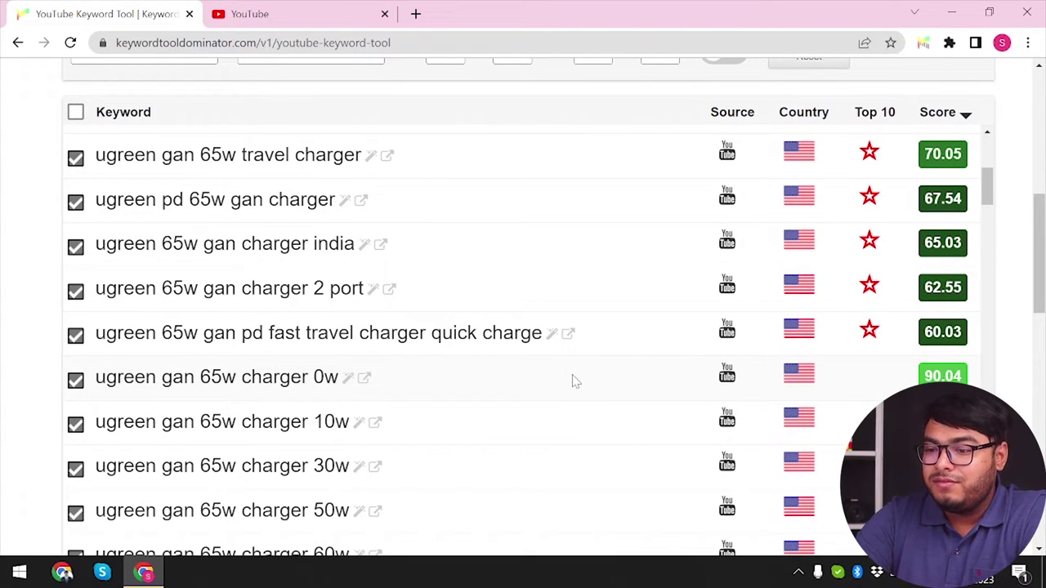
pyautogui.scroll(-3, 413, 381)
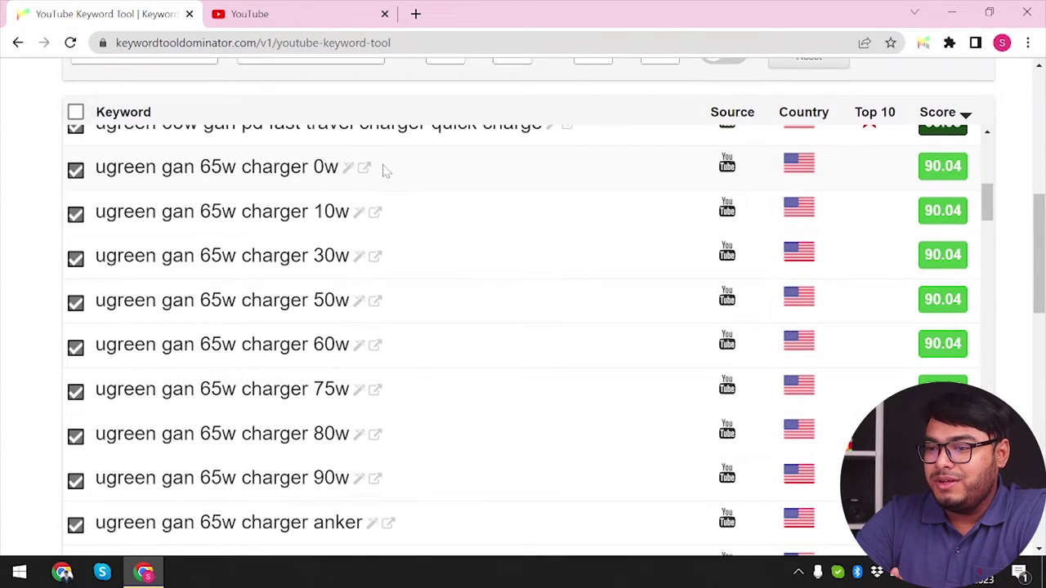
# Deselect the keyword "ugreen gan 65w charger 0w" and download the remaining selected YouTube keywords.
pyautogui.click(74, 170)
pyautogui.scroll(-10, 304, 242)
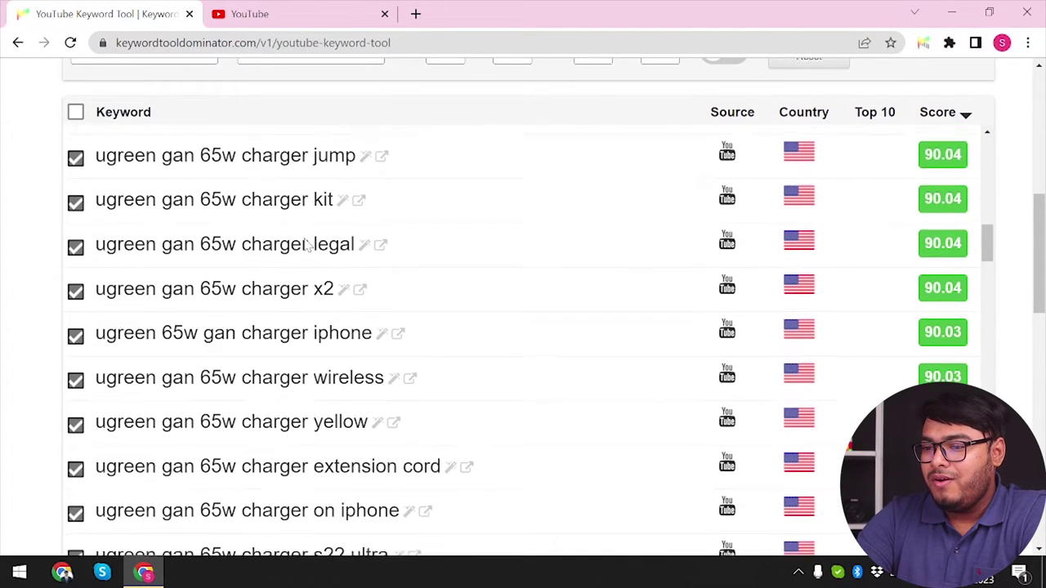
pyautogui.scroll(-15, 307, 244)
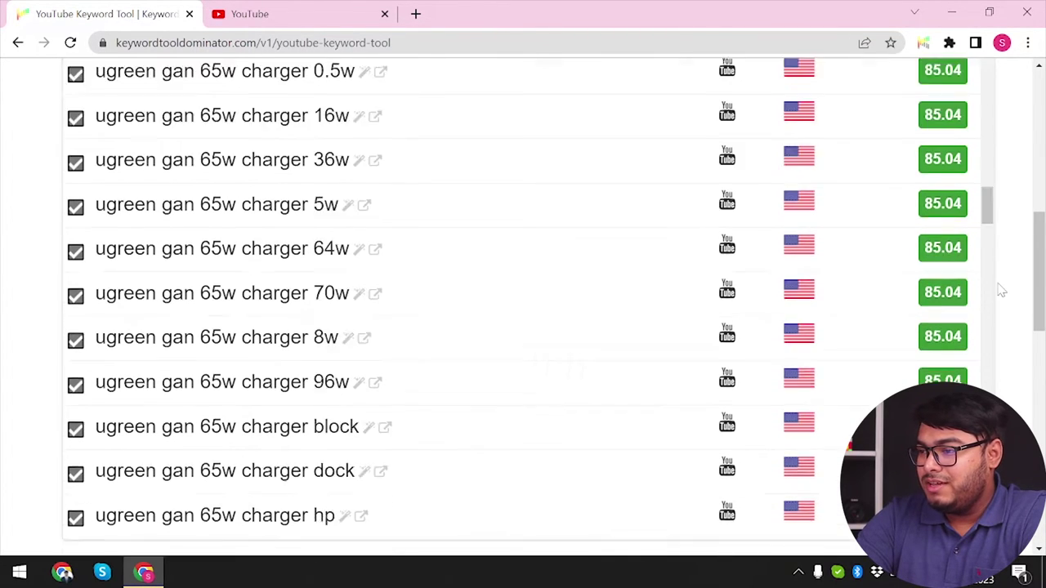
pyautogui.scroll(-10, 1000, 290)
pyautogui.scroll(10, 1000, 291)
pyautogui.scroll(-3, 1000, 290)
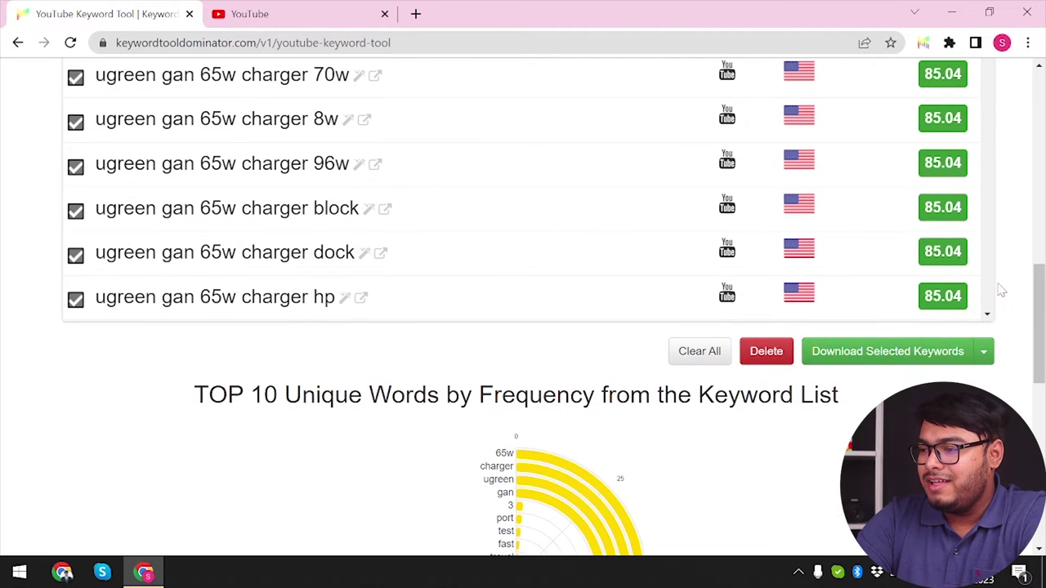
pyautogui.click(925, 359)
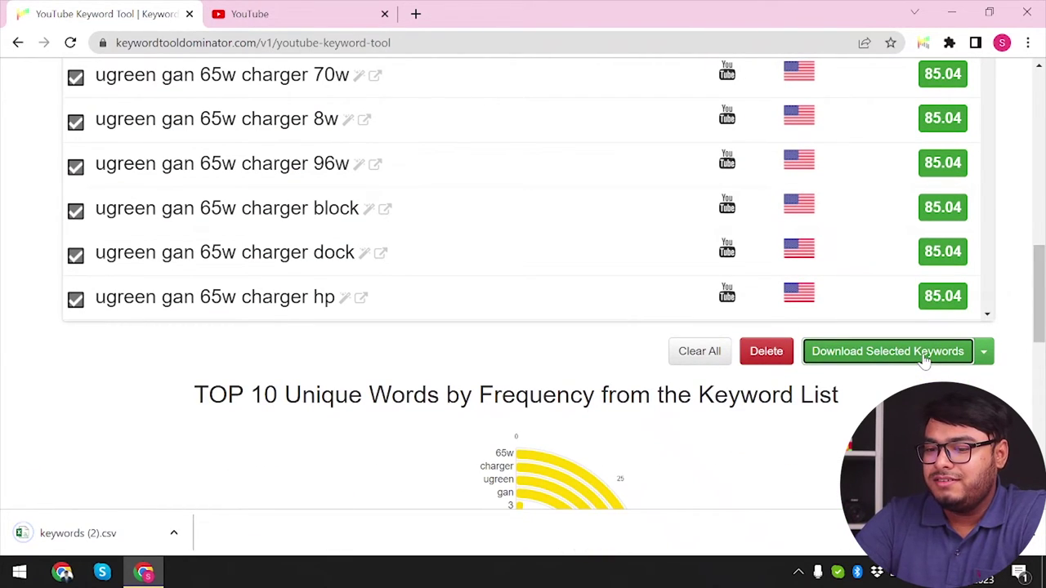
# Open the downloaded keywords (2).csv in Excel and look through its keyword rows down to the end and back.
pyautogui.click(82, 539)
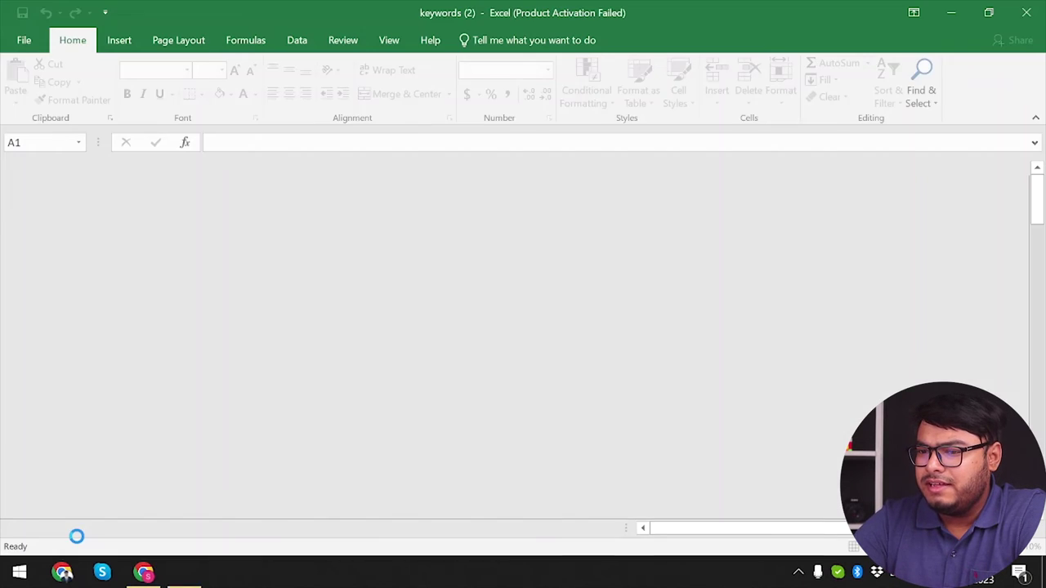
pyautogui.scroll(-20, 72, 474)
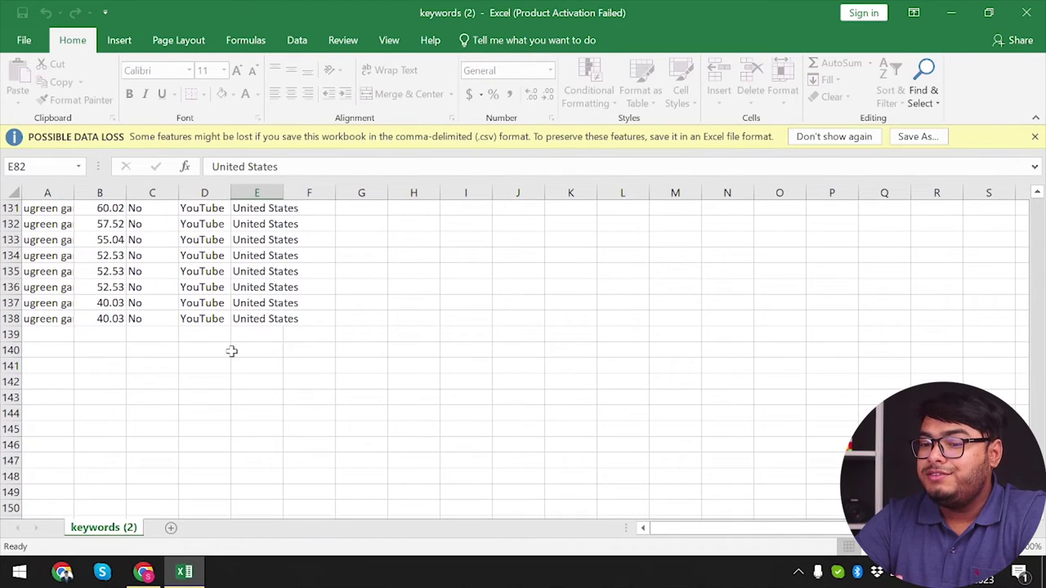
pyautogui.click(57, 330)
pyautogui.scroll(20, 57, 330)
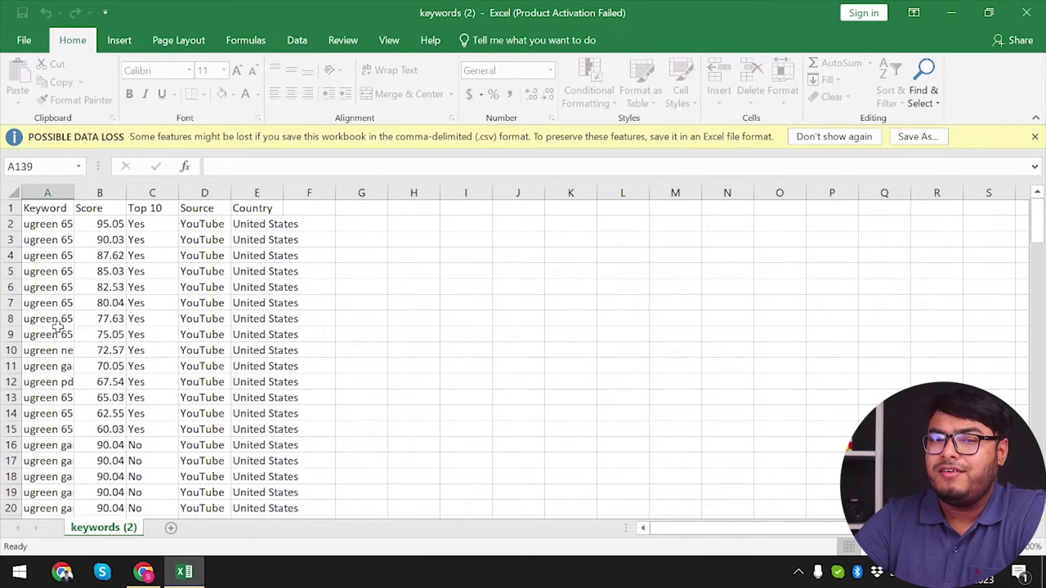
# Switch back to Chrome, return to the keyword tools overview and open the Amazon Keyword Tool.
pyautogui.hotkey('alt', 'Tab')
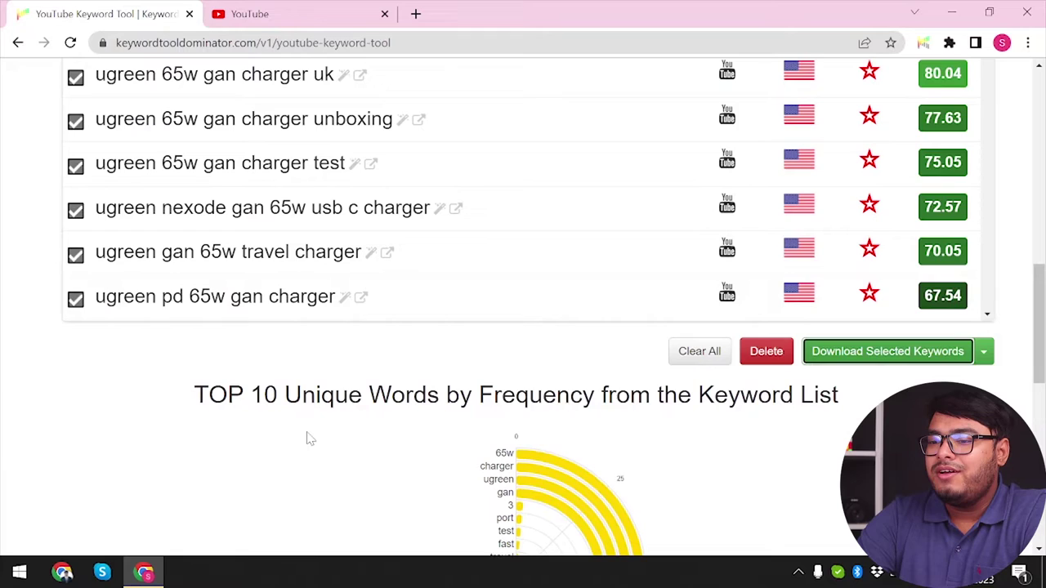
pyautogui.scroll(15, 306, 457)
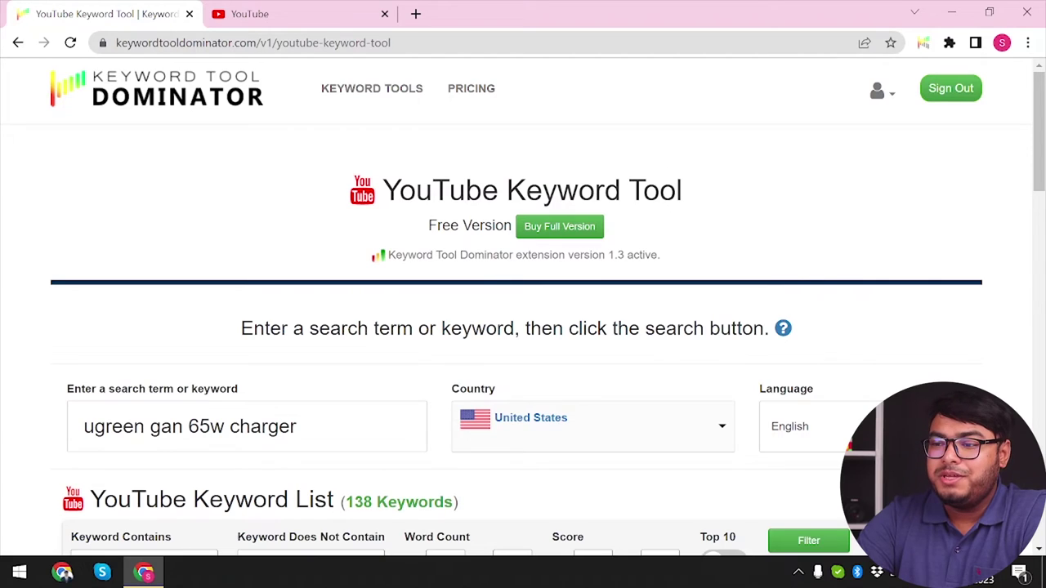
pyautogui.click(228, 95)
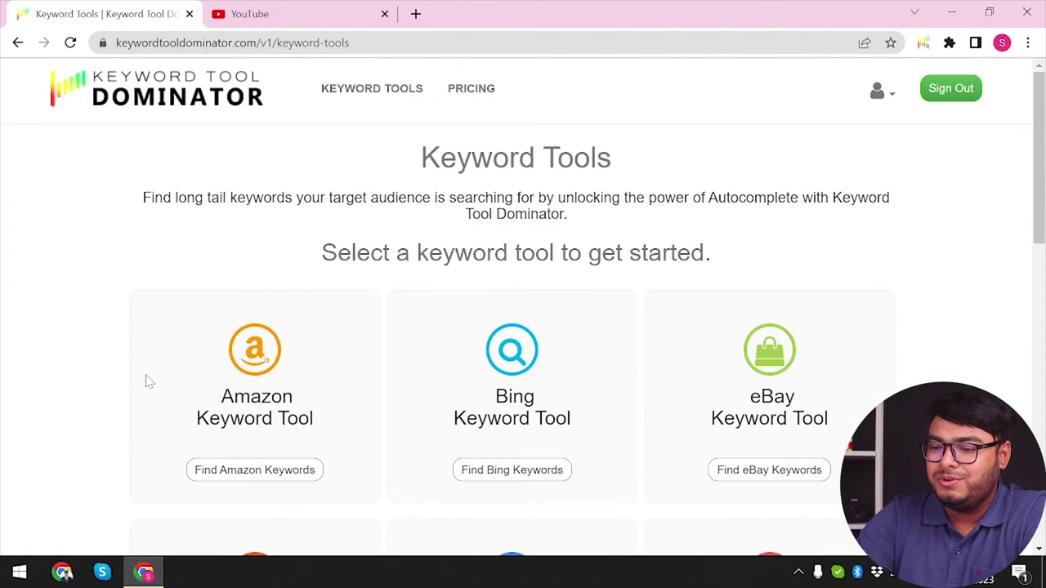
pyautogui.click(245, 476)
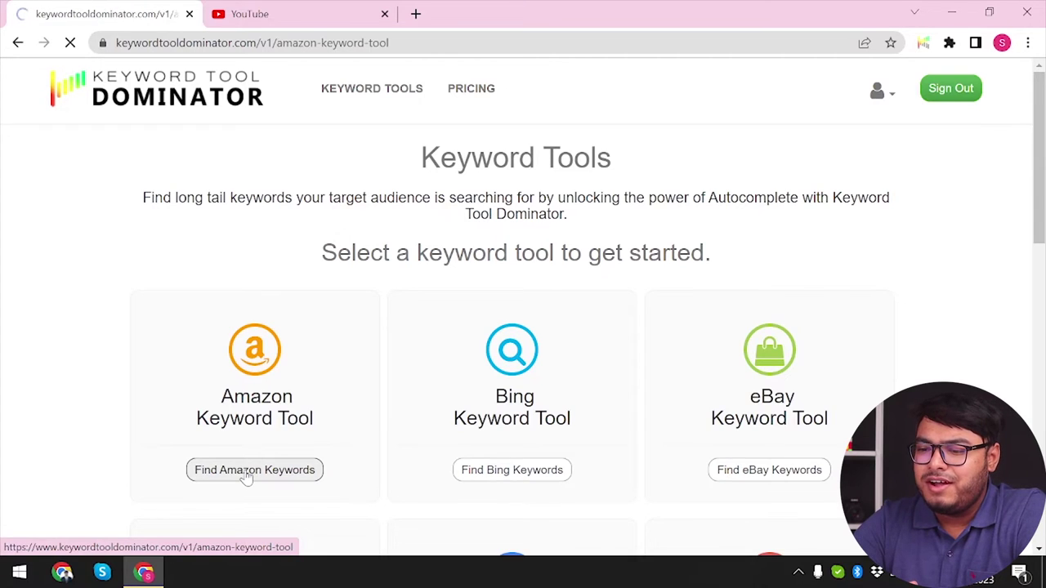
pyautogui.scroll(-3, 470, 417)
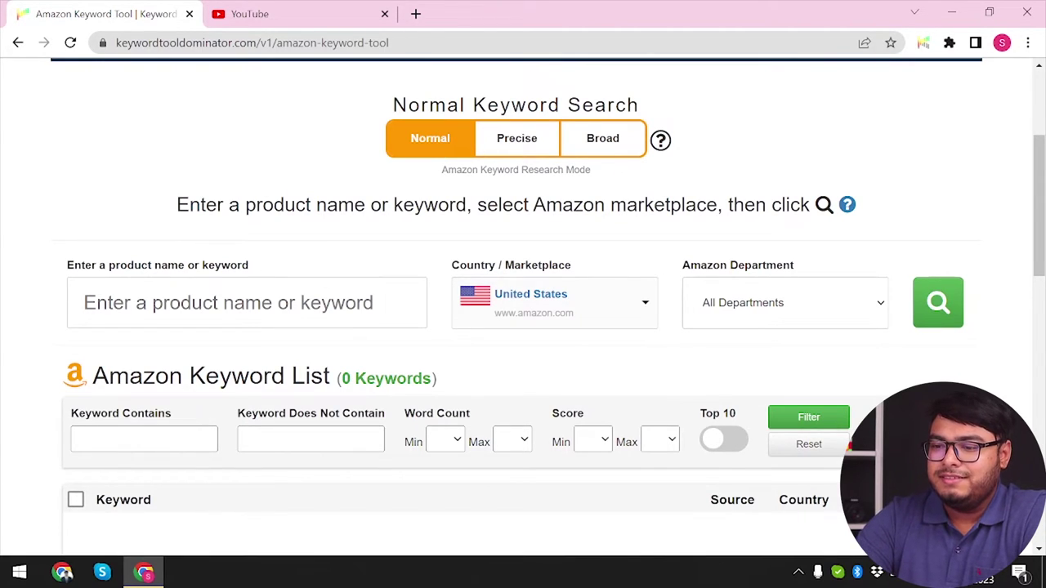
# Search Amazon keywords for "macbook pro m2" in all departments of the United States marketplace and look over the keyword list and word frequency chart.
pyautogui.click(85, 302)
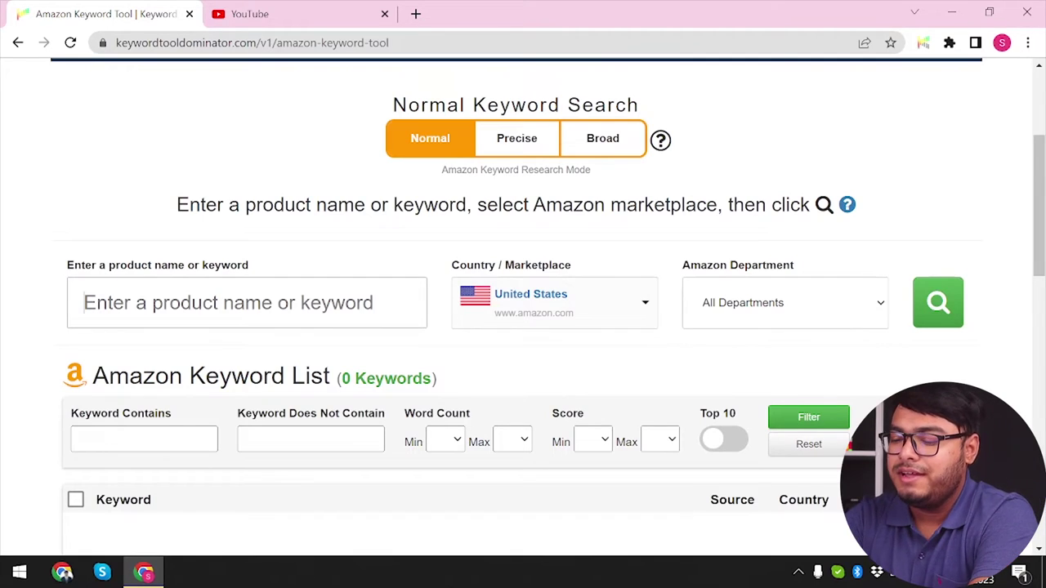
pyautogui.write('macbook pro m2')
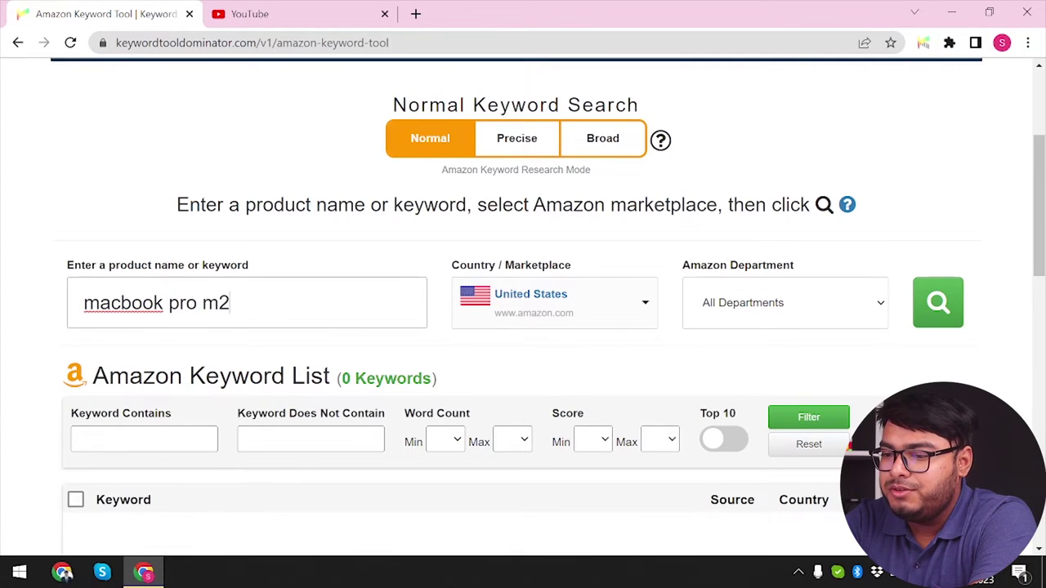
pyautogui.press('Return')
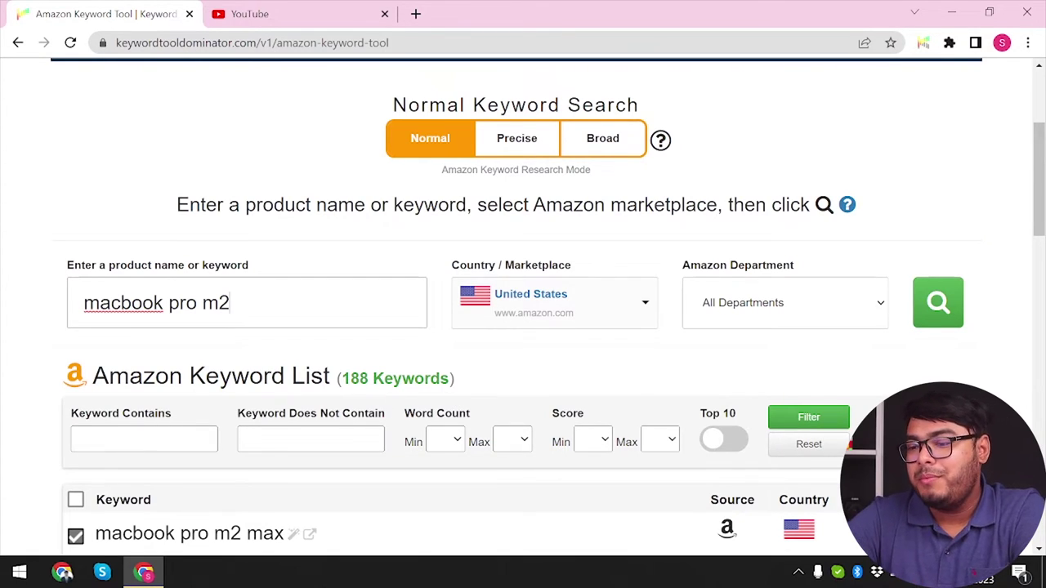
pyautogui.scroll(-1, 523, 327)
pyautogui.scroll(-5, 358, 385)
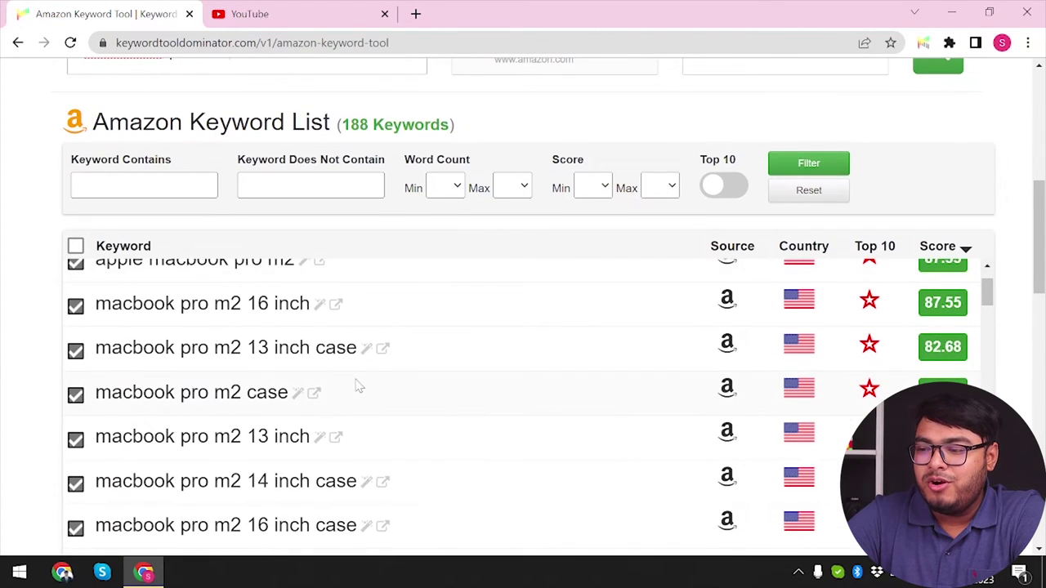
pyautogui.scroll(-10, 772, 146)
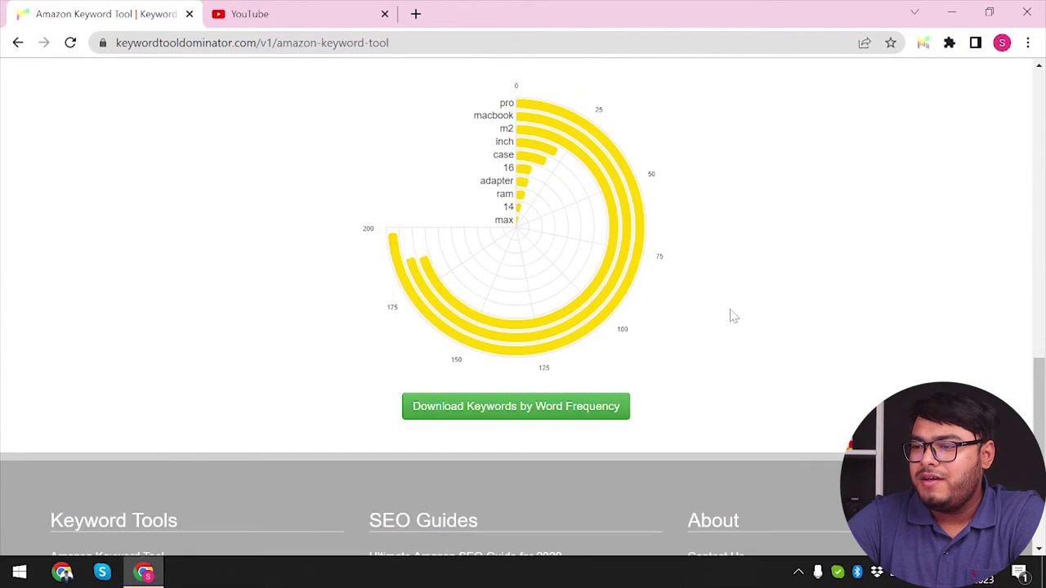
# Review the Amazon keyword list and its word frequency chart, and download the keywords by word frequency.
pyautogui.scroll(10, 731, 316)
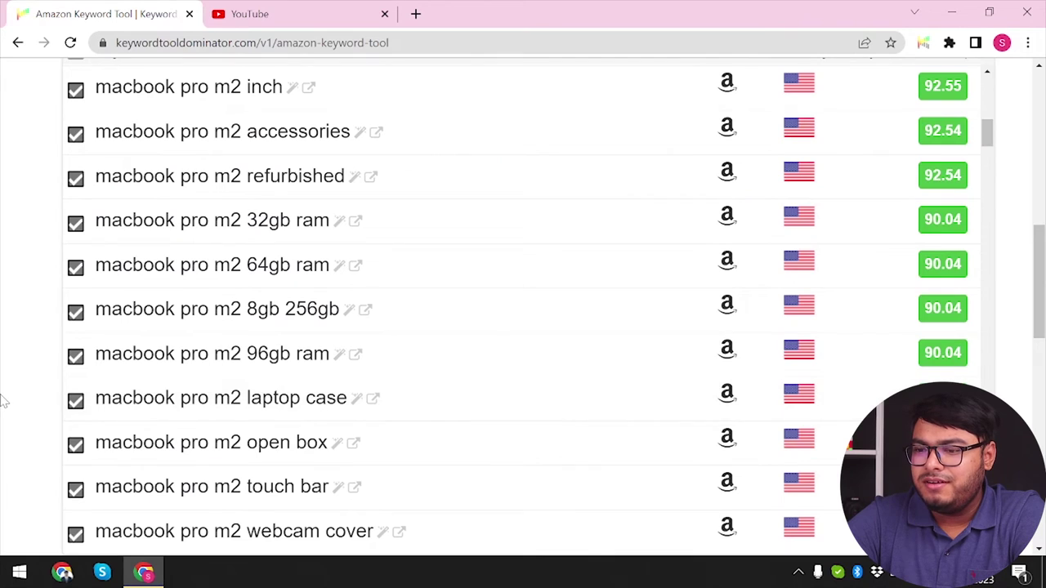
pyautogui.scroll(-10, 3, 401)
pyautogui.scroll(2, 842, 135)
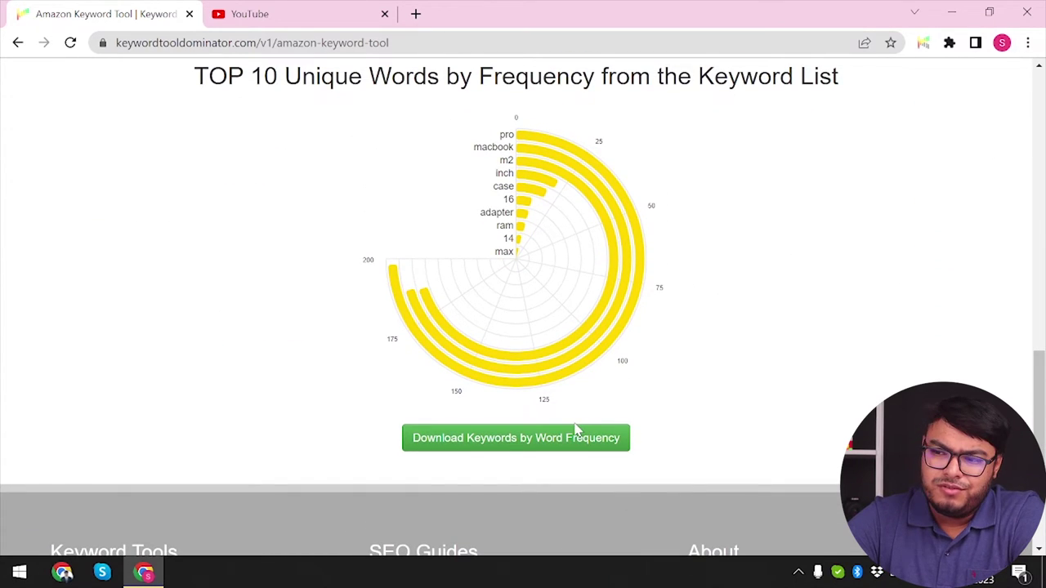
pyautogui.click(555, 443)
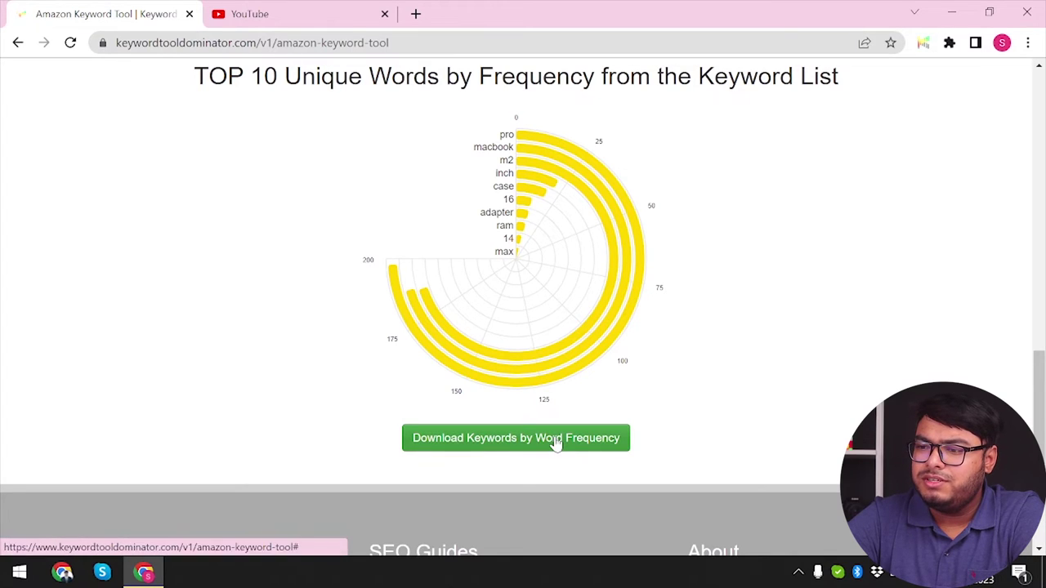
# Open the downloaded keyword-frequency file in Excel, dismiss the Office activation wizard and close the workbook.
pyautogui.click(94, 535)
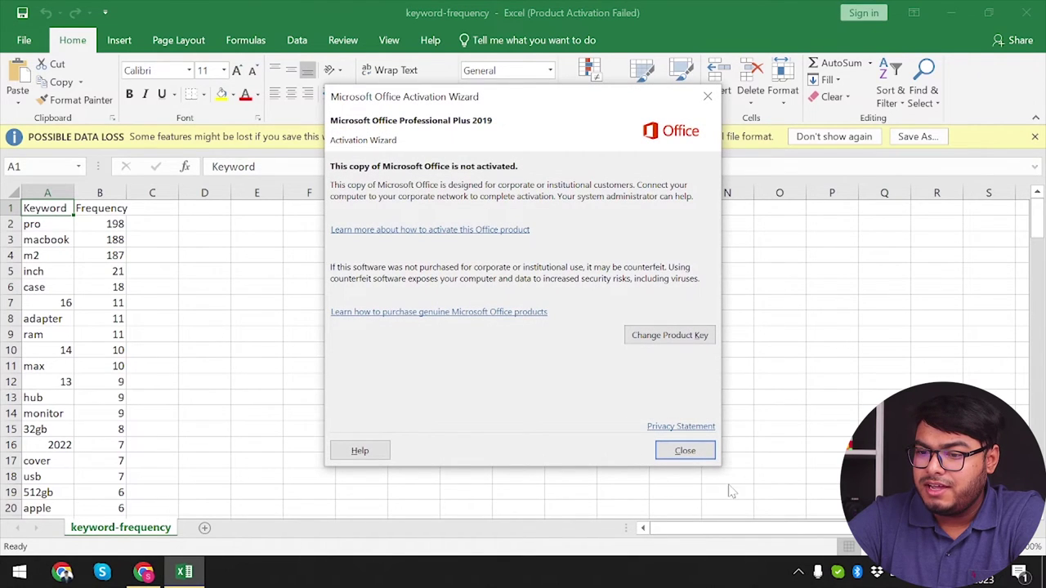
pyautogui.click(686, 451)
pyautogui.hotkey('alt', 'F4')
# Download the selected Amazon keywords for "macbook pro m2" in the default file format.
pyautogui.scroll(2, 626, 310)
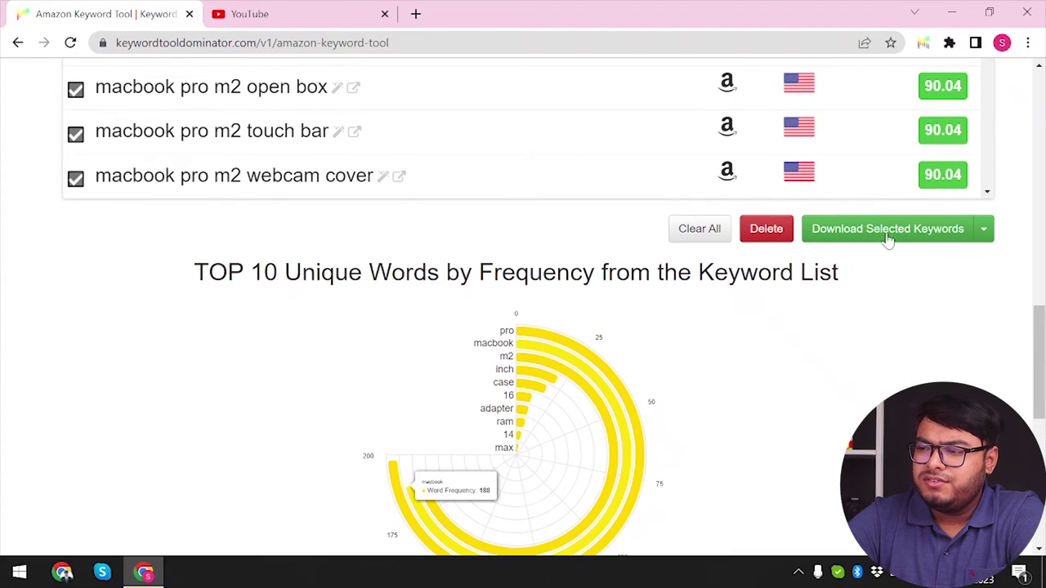
pyautogui.click(889, 233)
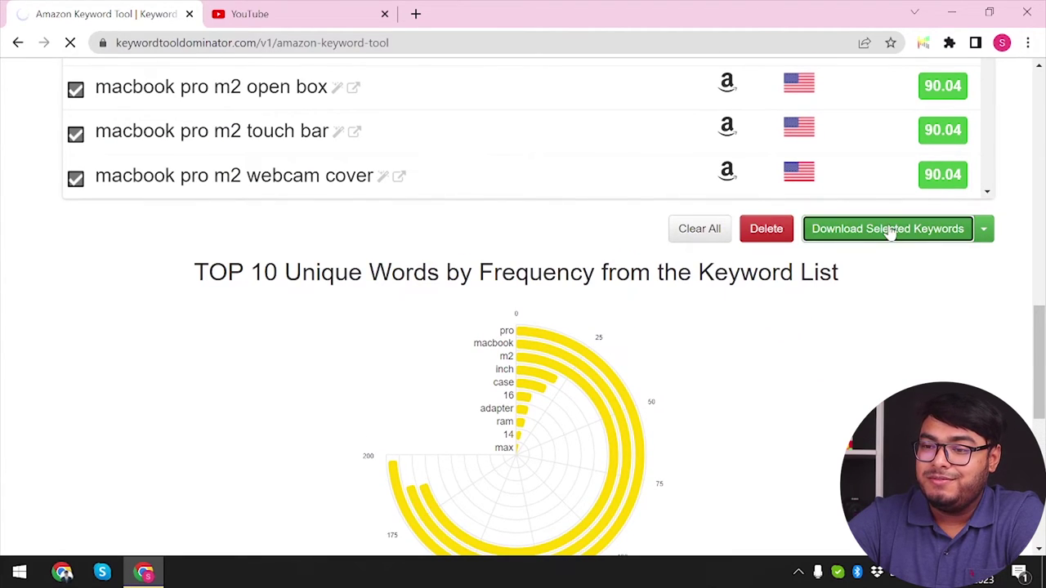
pyautogui.scroll(10, 288, 327)
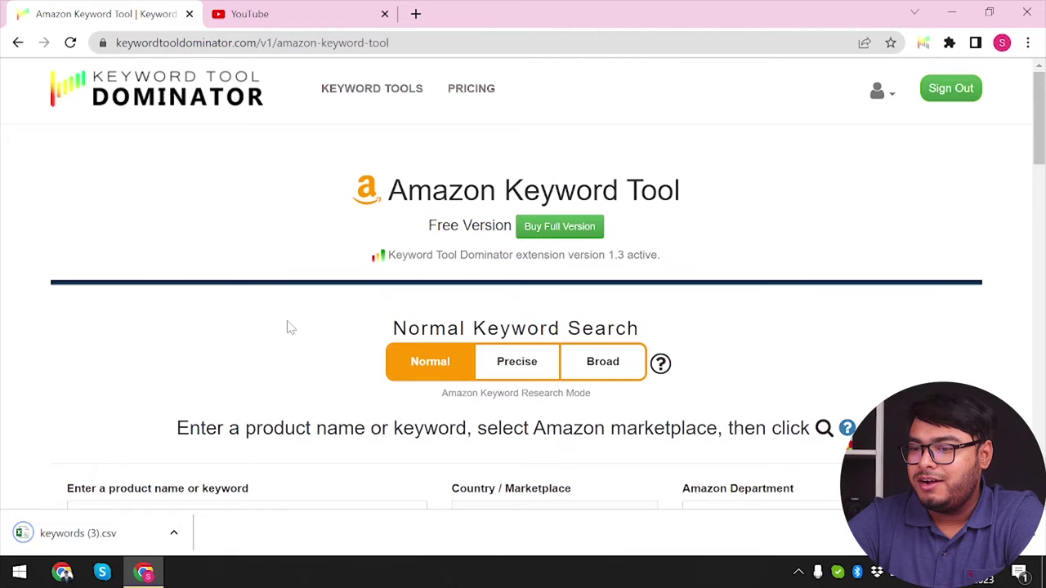
# Go back to the keyword tools overview and open the Walmart Keyword Tool.
pyautogui.hotkey('alt', 'Left')
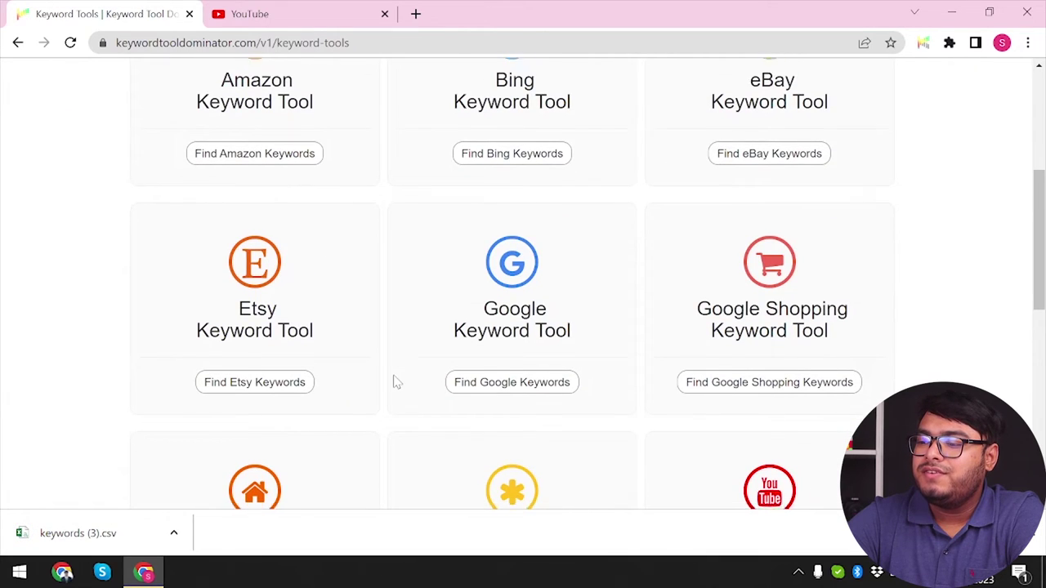
pyautogui.scroll(-2, 395, 382)
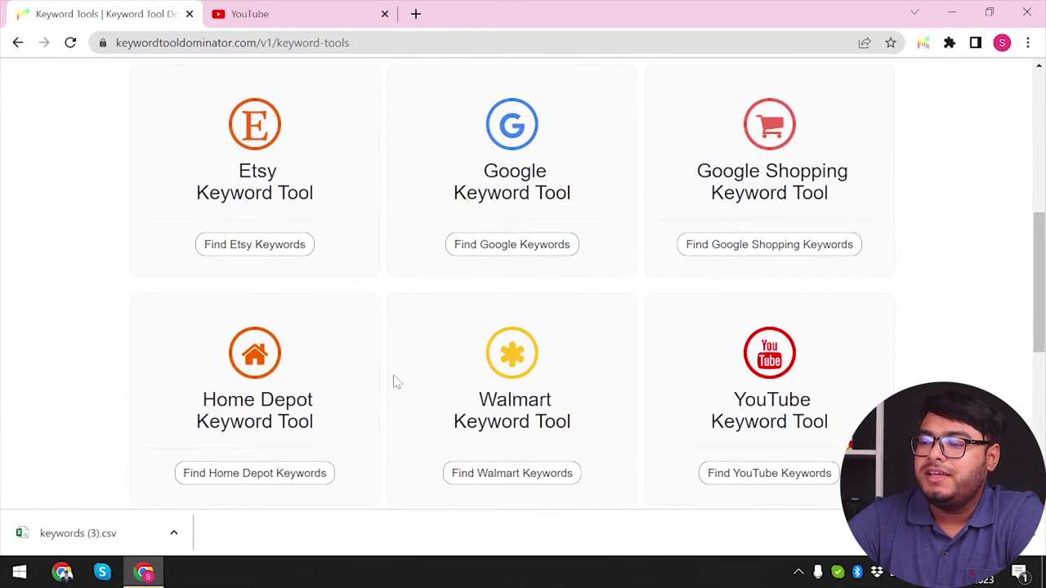
pyautogui.click(518, 470)
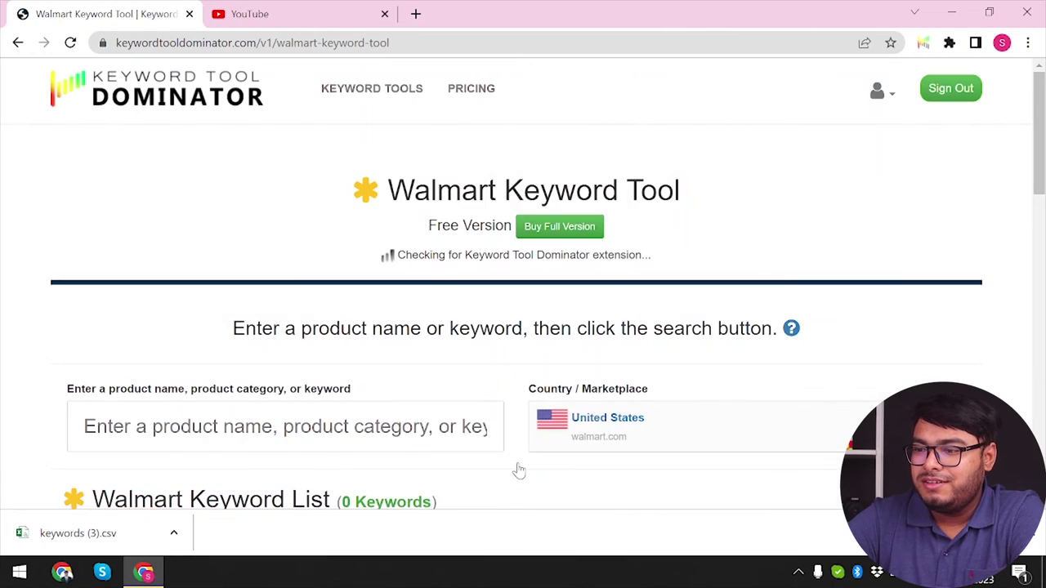
# Search Walmart keywords for "mac pro m2" in the United States marketplace.
pyautogui.write('mac p')
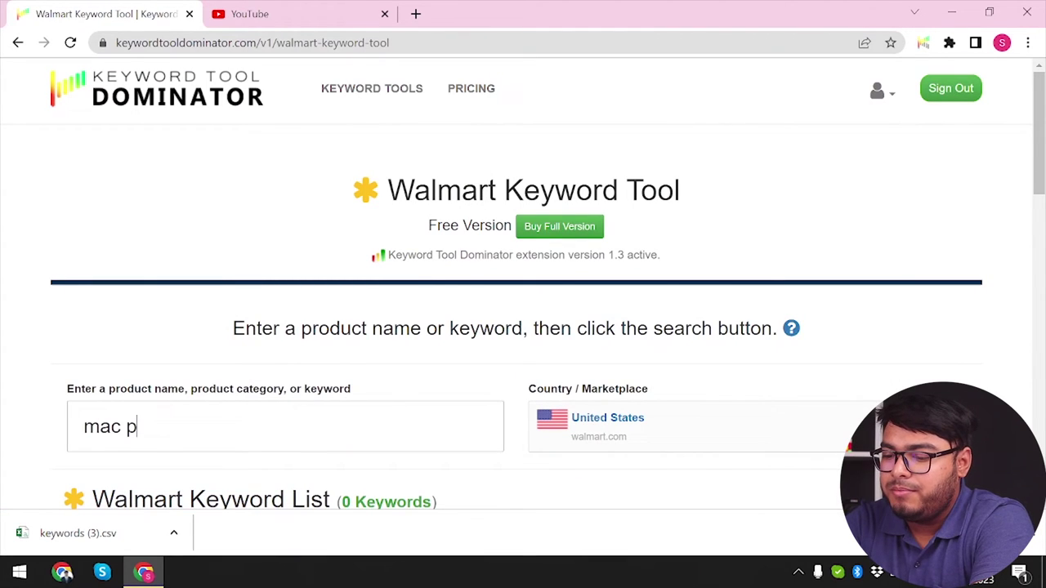
pyautogui.write('eoro m2')
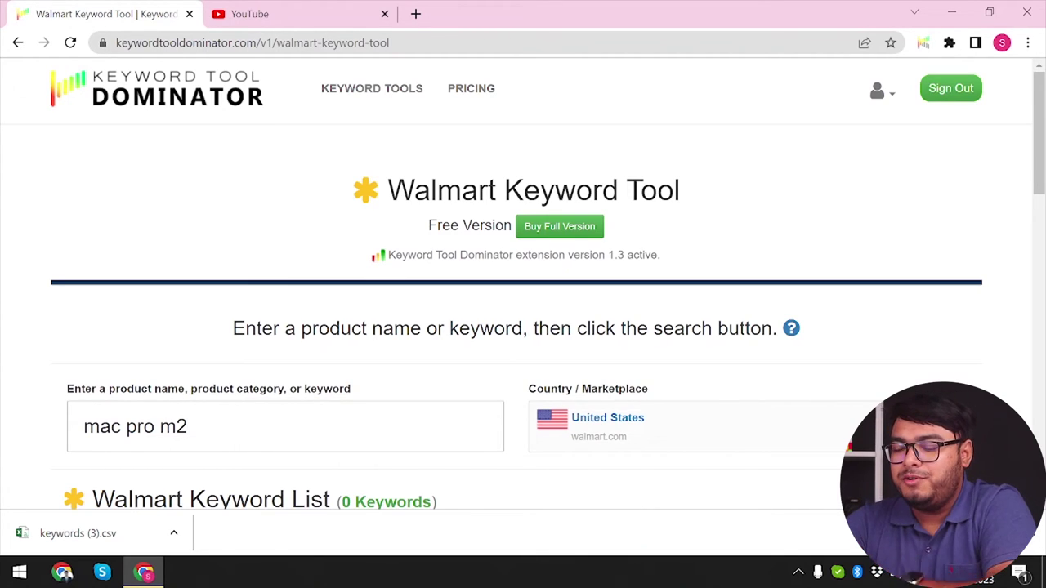
pyautogui.scroll(-2, 325, 394)
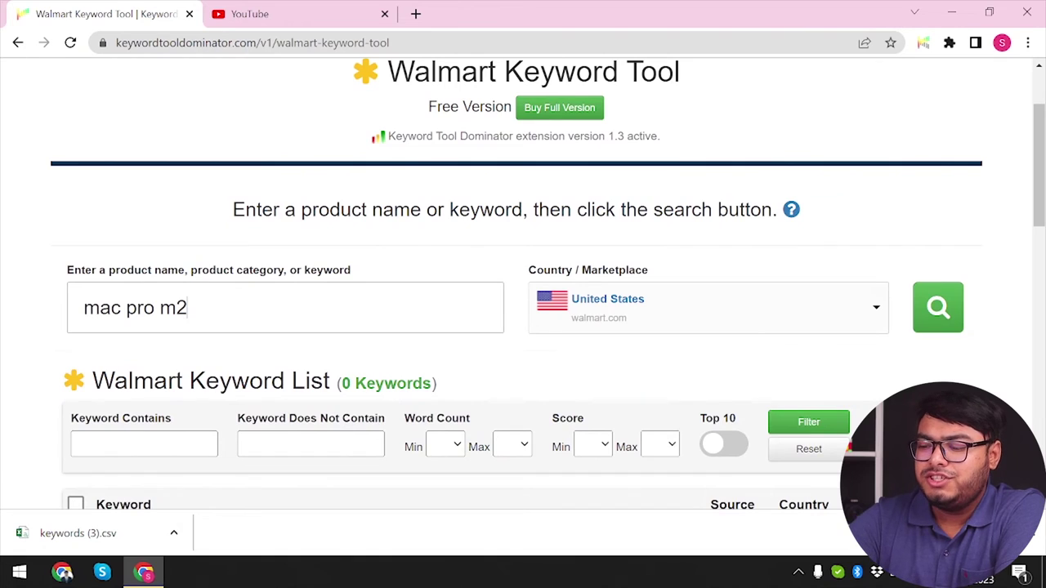
pyautogui.press('Return')
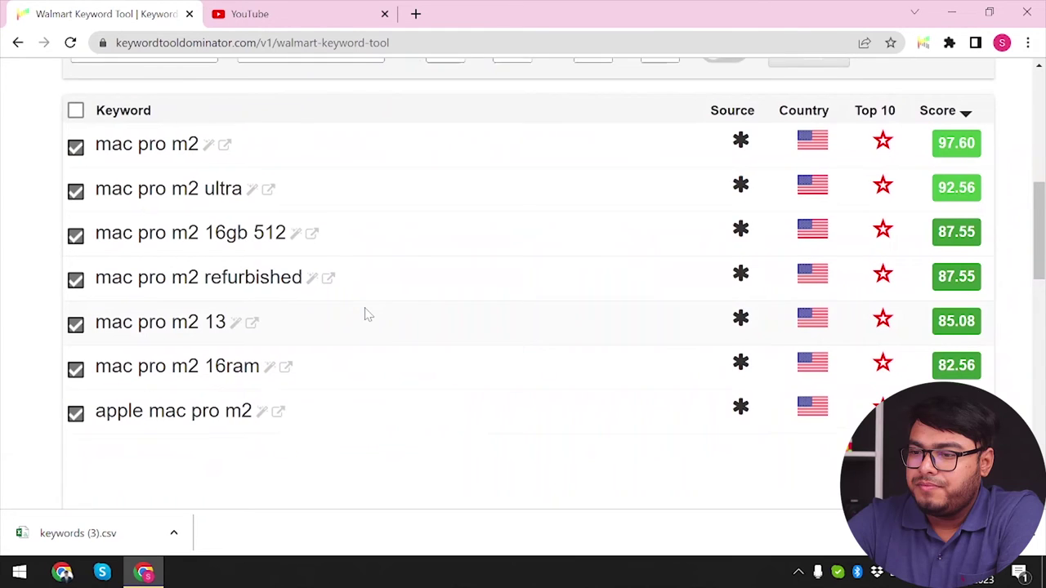
# Look over the Walmart keyword list with its sources and scores, and download the selected keywords.
pyautogui.scroll(6, 367, 315)
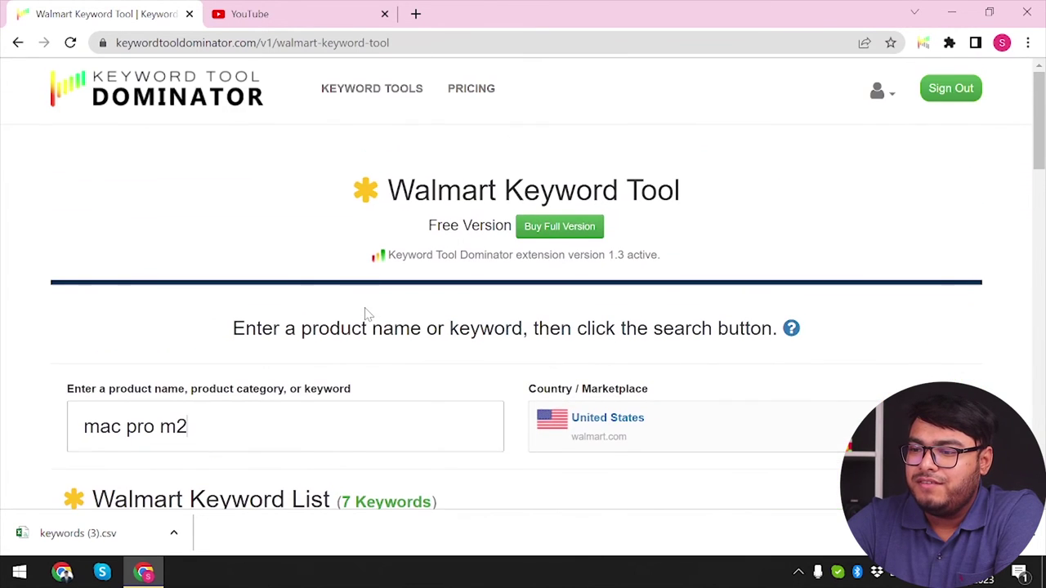
pyautogui.scroll(-5, 367, 315)
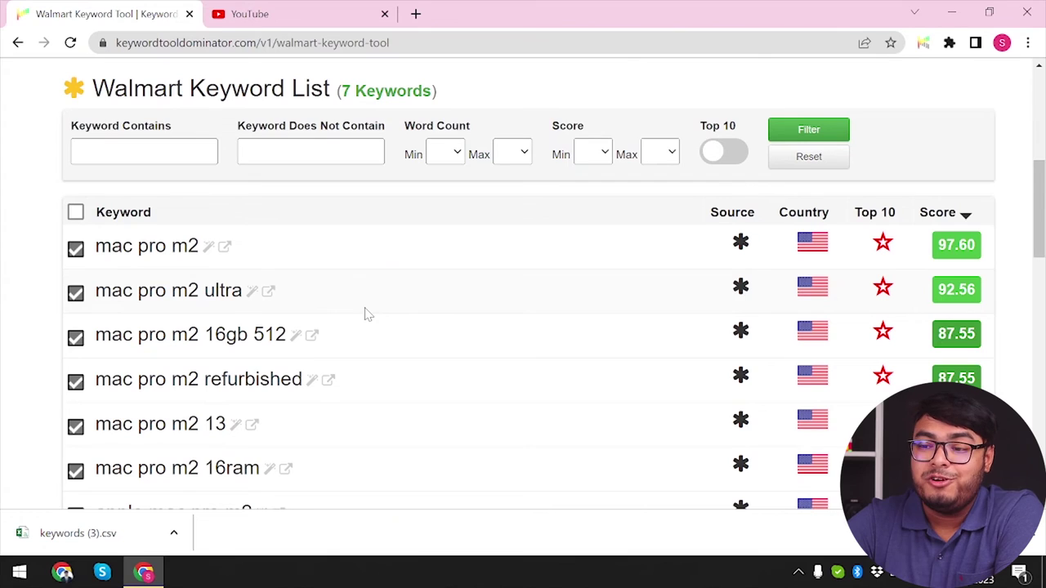
pyautogui.scroll(-2, 367, 314)
pyautogui.scroll(2, 365, 310)
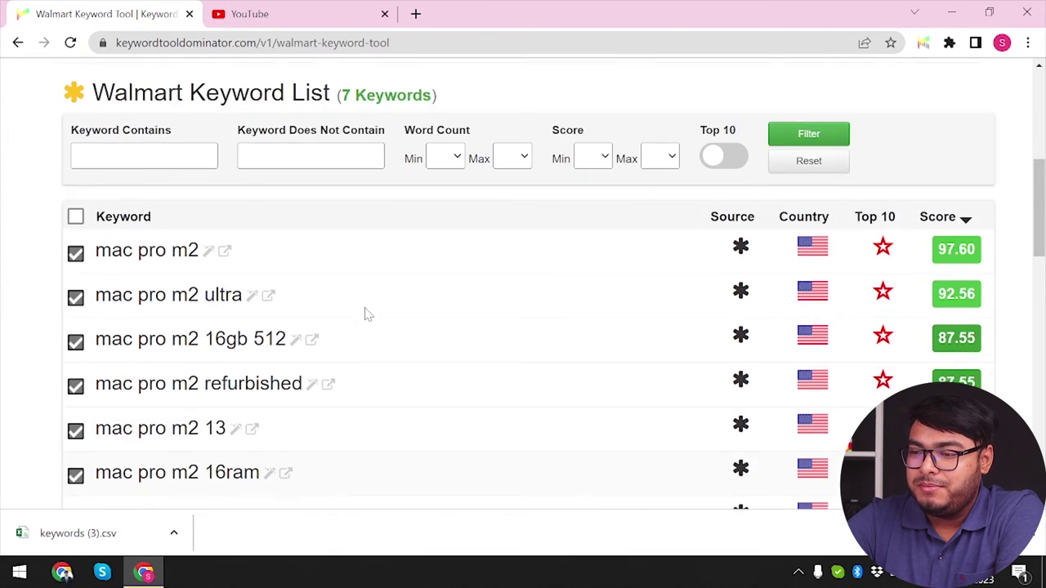
pyautogui.scroll(-1, 384, 300)
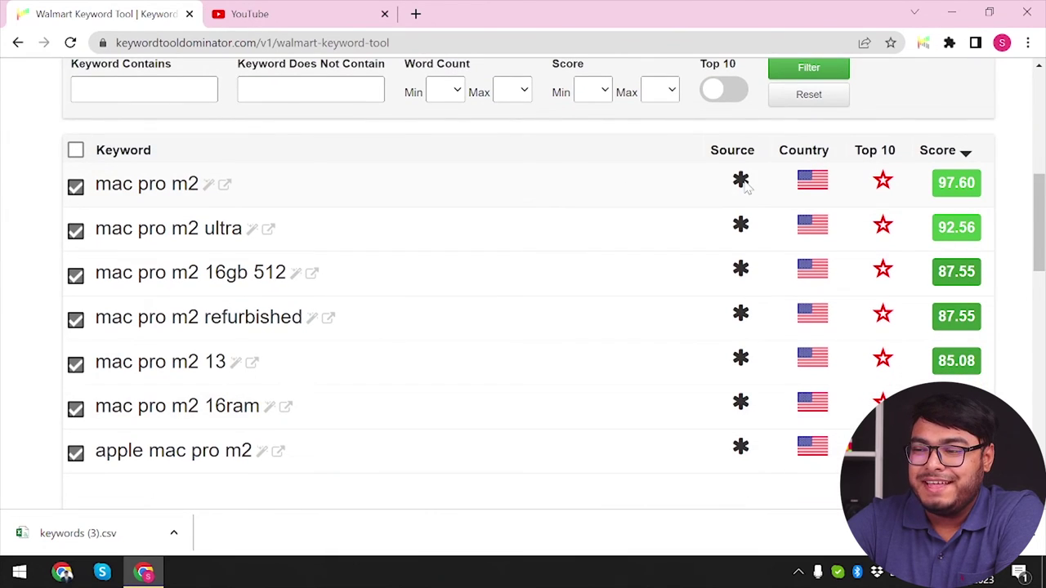
pyautogui.scroll(-1, 742, 459)
pyautogui.scroll(2, 742, 458)
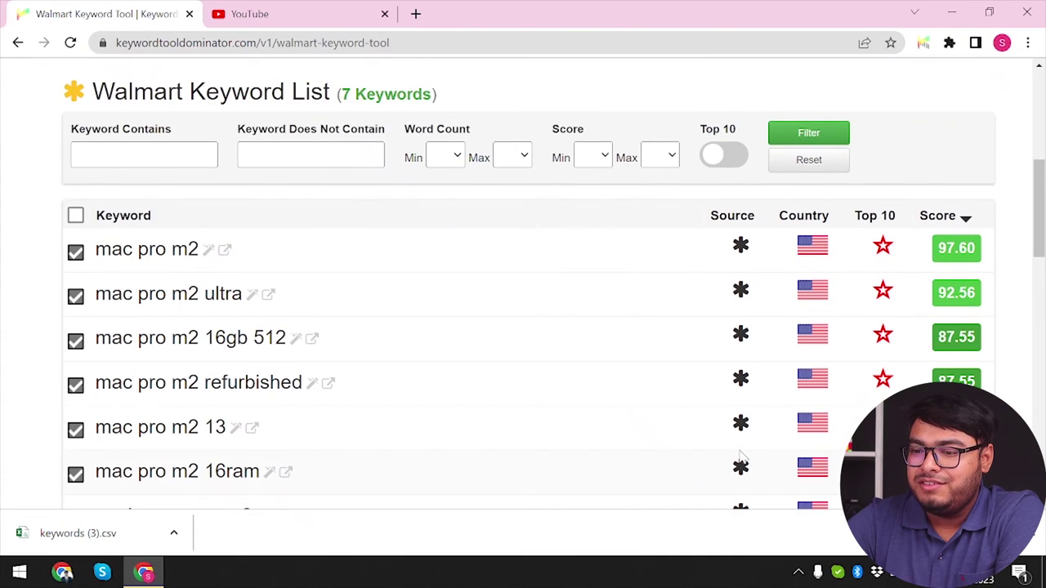
pyautogui.scroll(-4, 836, 401)
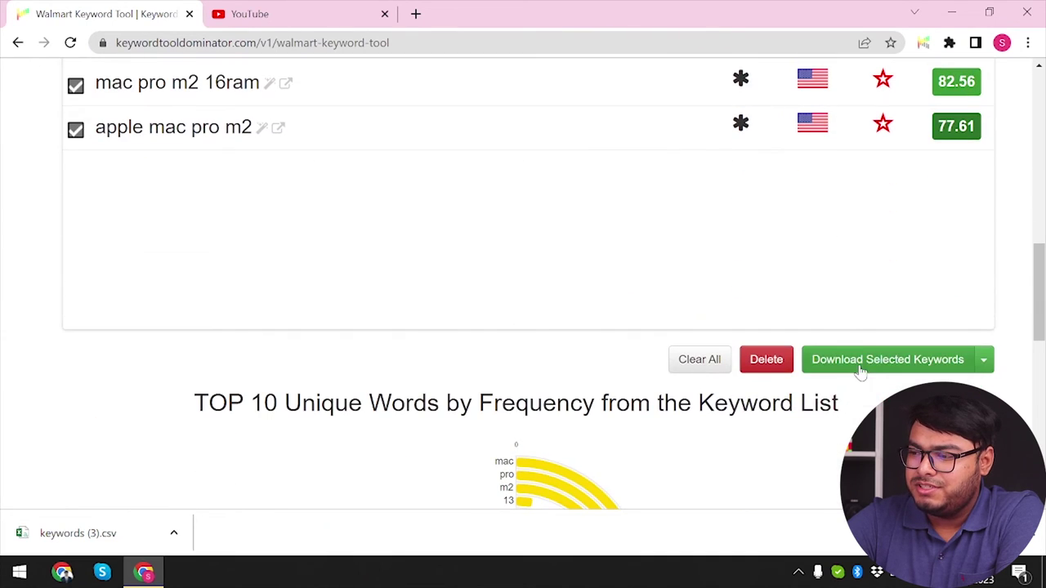
pyautogui.click(899, 357)
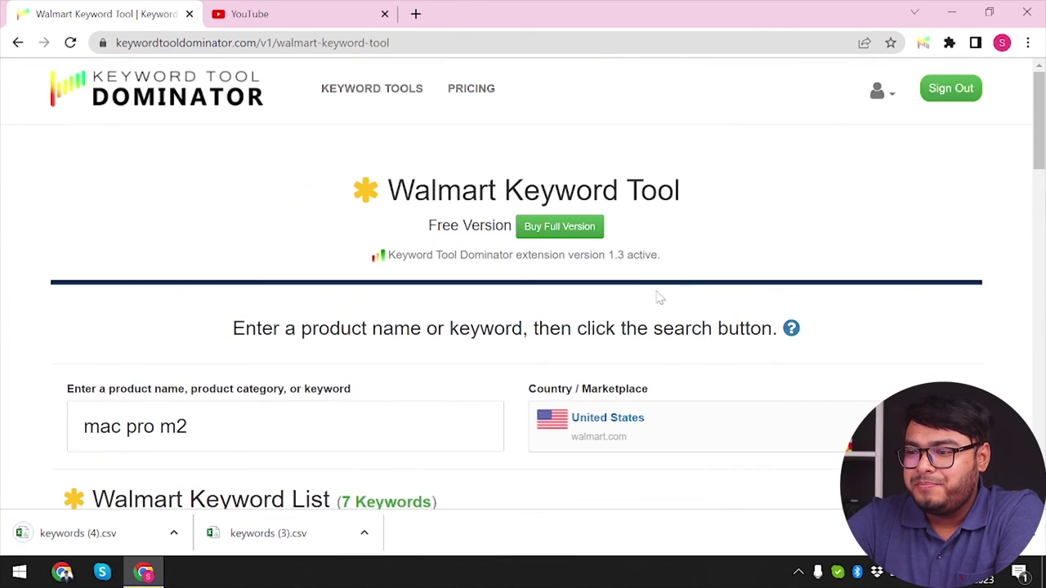
# Return to the keyword tools overview and look through the available marketplace and search engine tools.
pyautogui.click(150, 85)
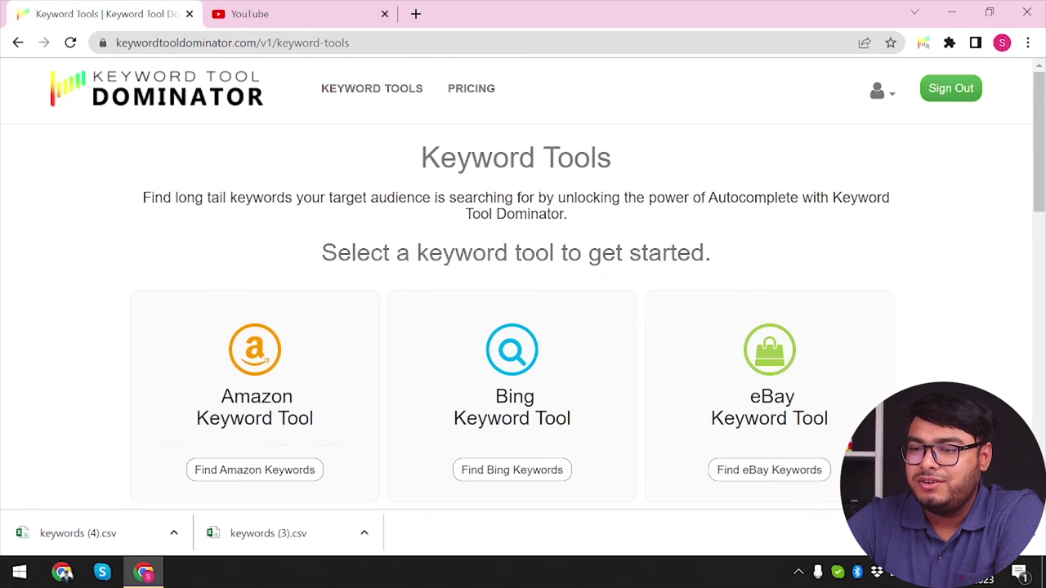
pyautogui.scroll(-1, 523, 272)
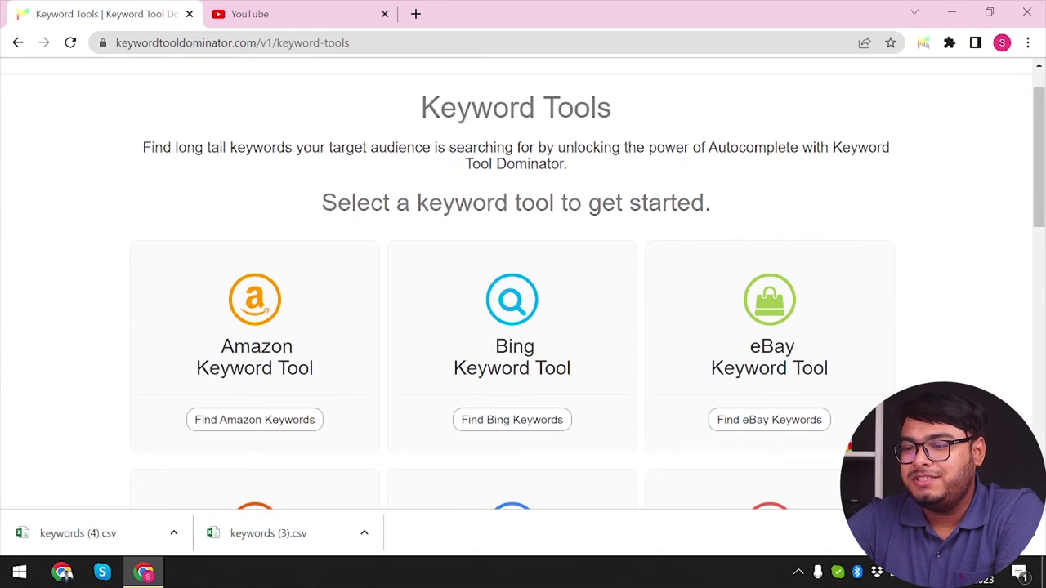
pyautogui.scroll(-2, 206, 350)
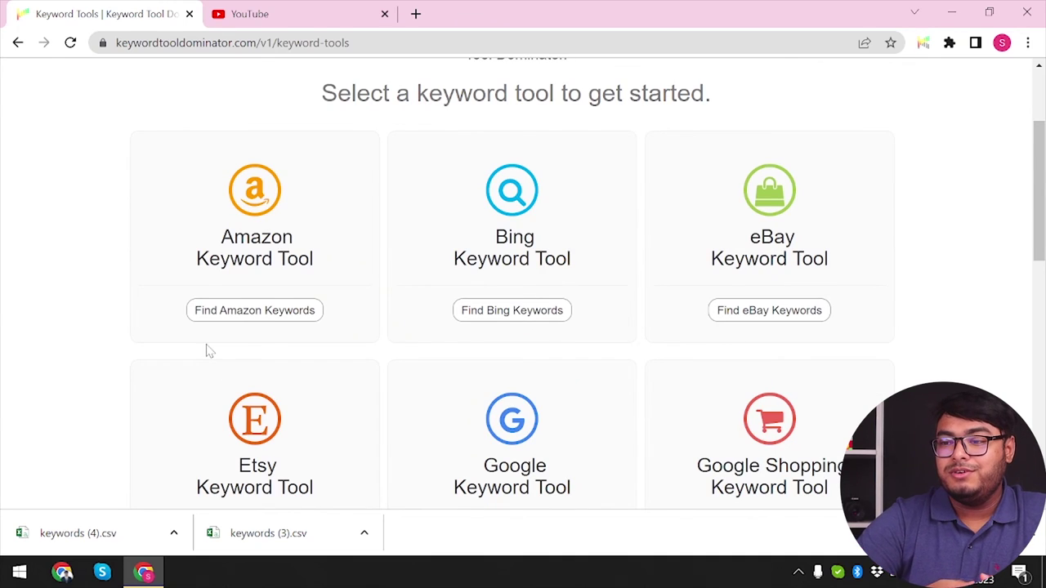
pyautogui.scroll(-2, 439, 297)
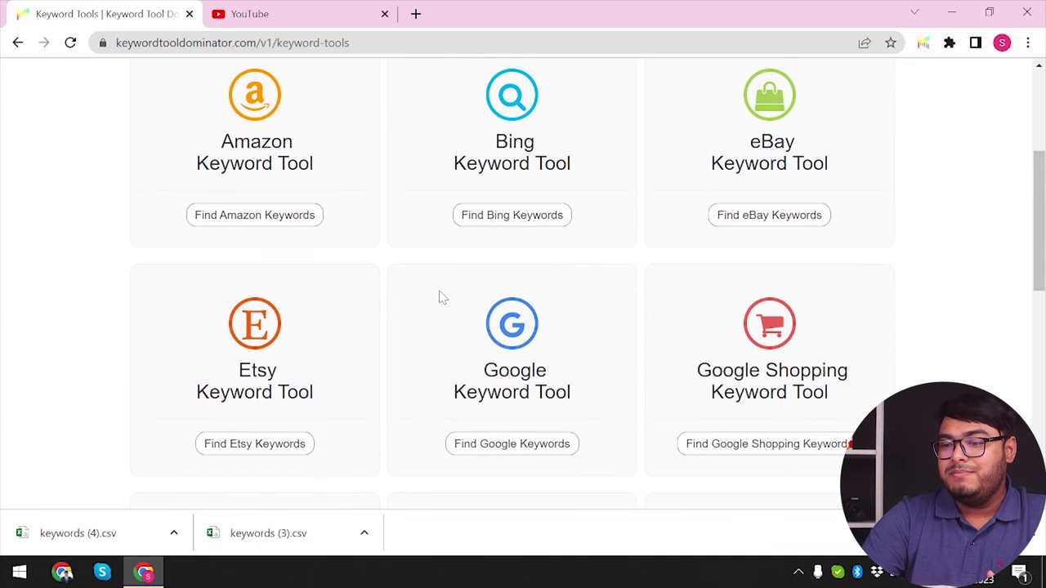
pyautogui.scroll(-2, 441, 298)
pyautogui.scroll(-1, 439, 297)
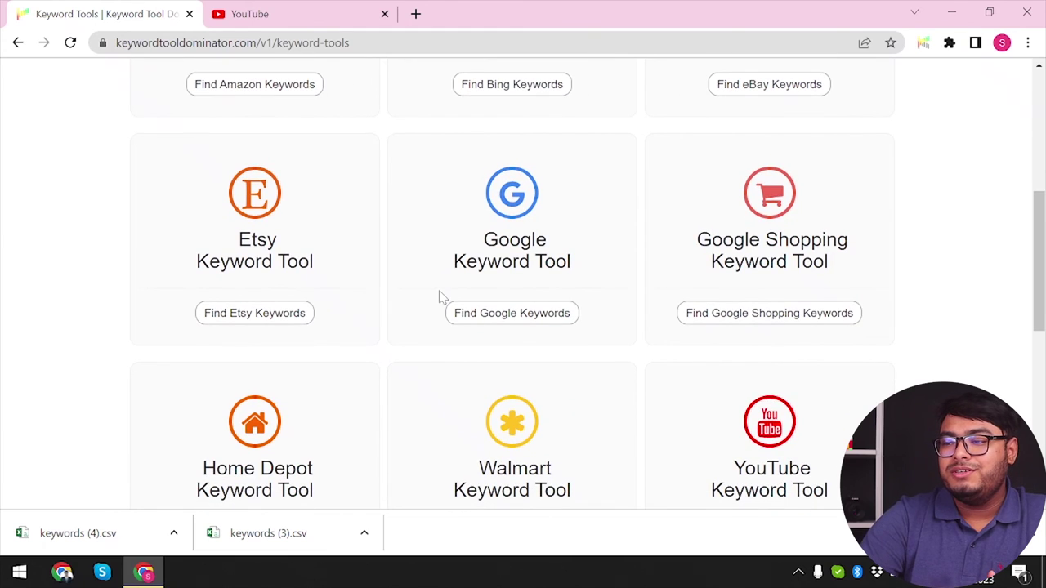